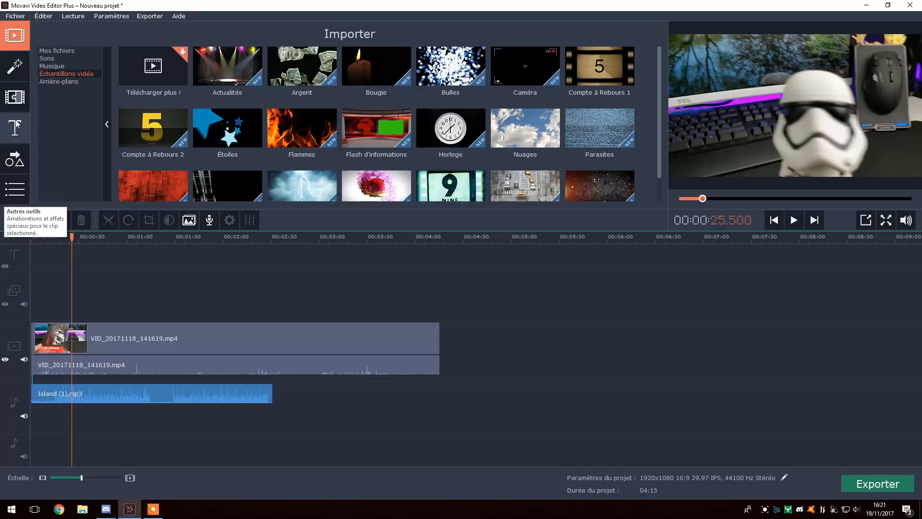
Browse the import library's own files, sounds, music, video samples and backgrounds to see what media is available
left_click(56, 51)
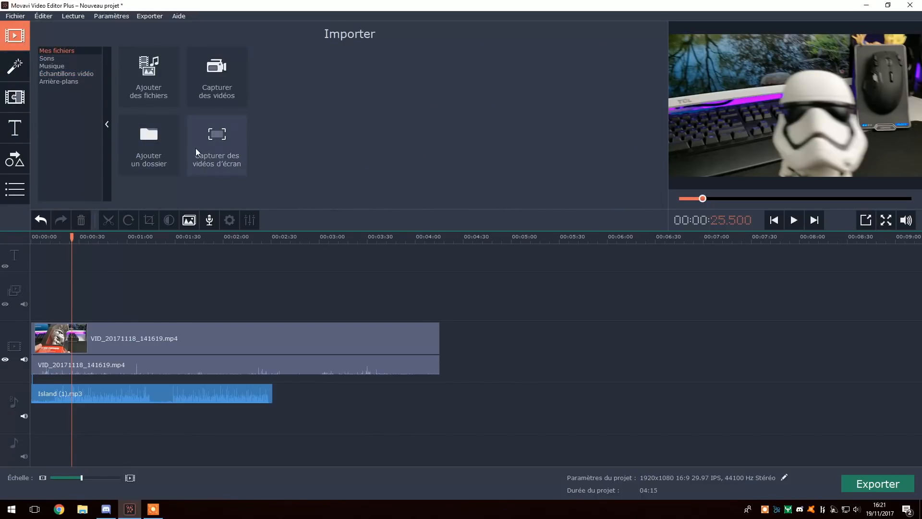
left_click(46, 58)
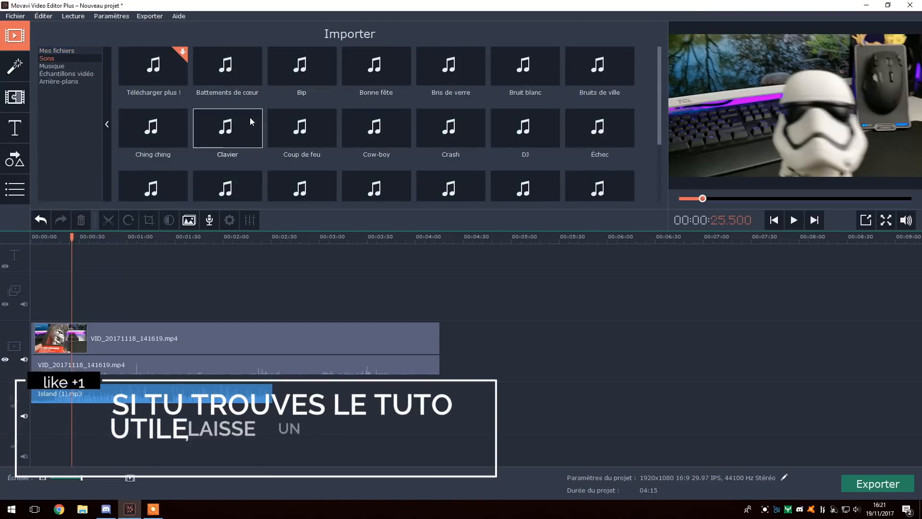
scroll(299, 152, "down", 3)
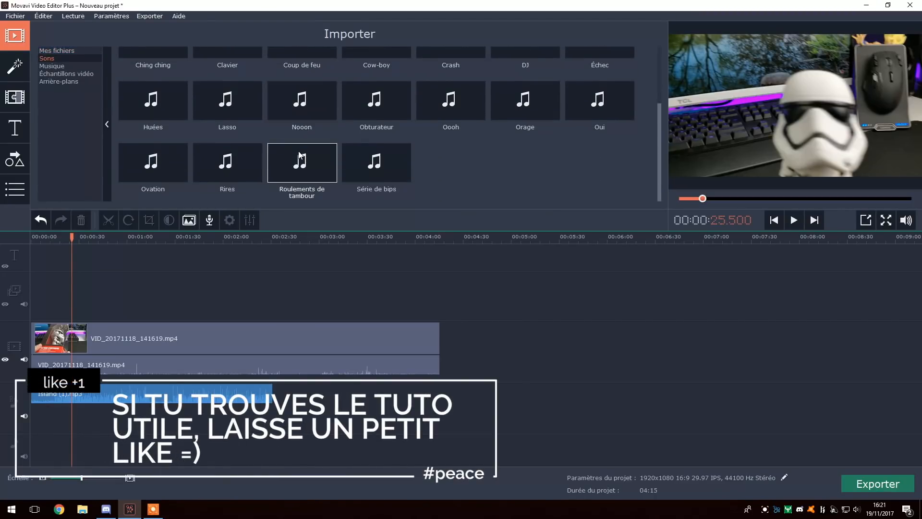
scroll(298, 157, "up", 3)
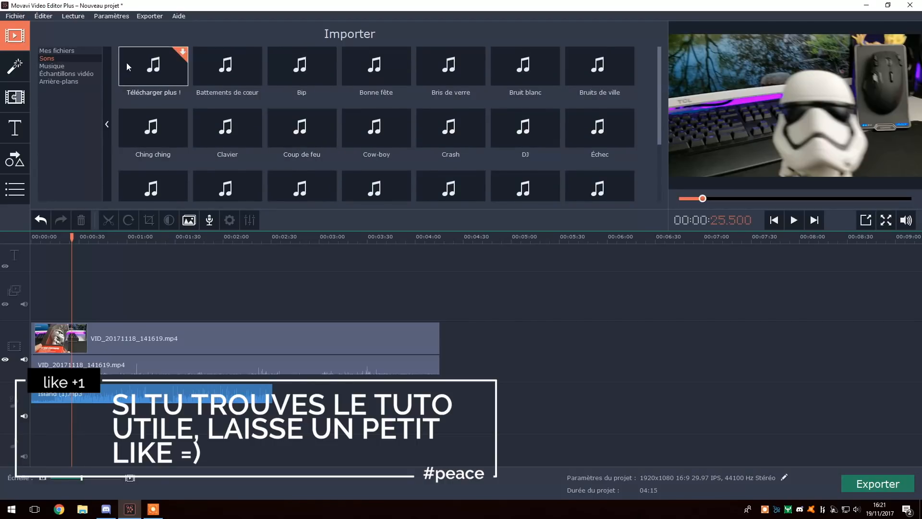
left_click(46, 67)
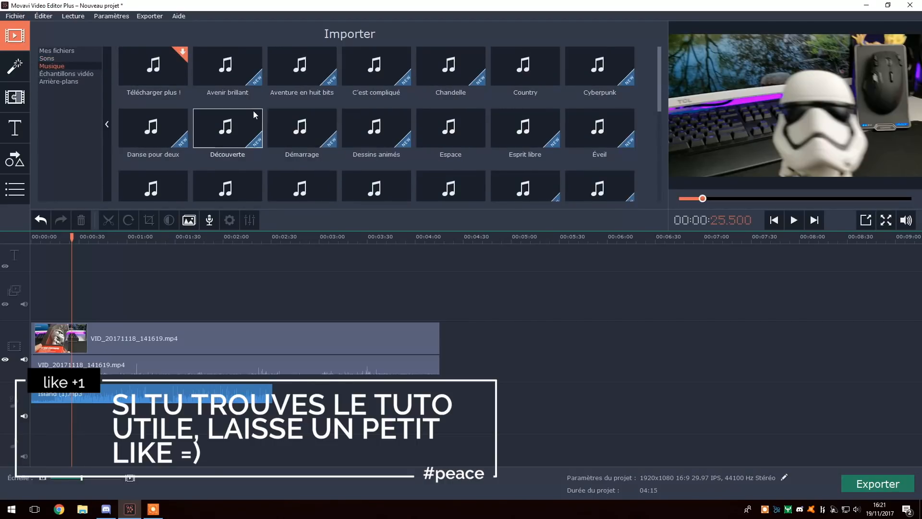
scroll(254, 110, "down", 2)
scroll(279, 120, "down", 2)
scroll(284, 142, "up", 4)
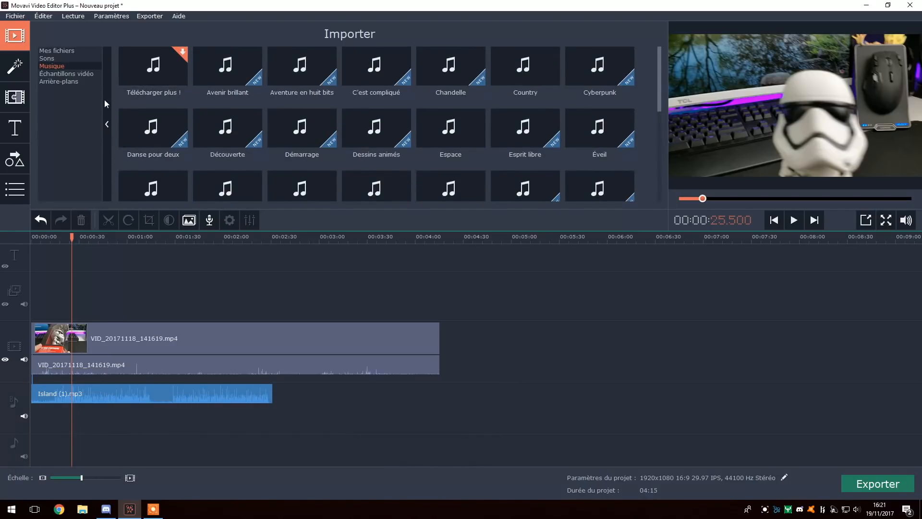
left_click(74, 74)
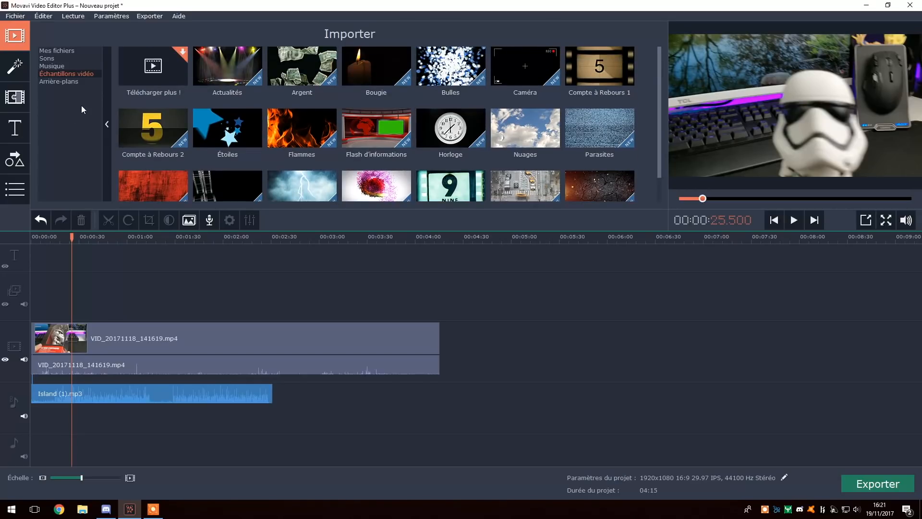
left_click(67, 81)
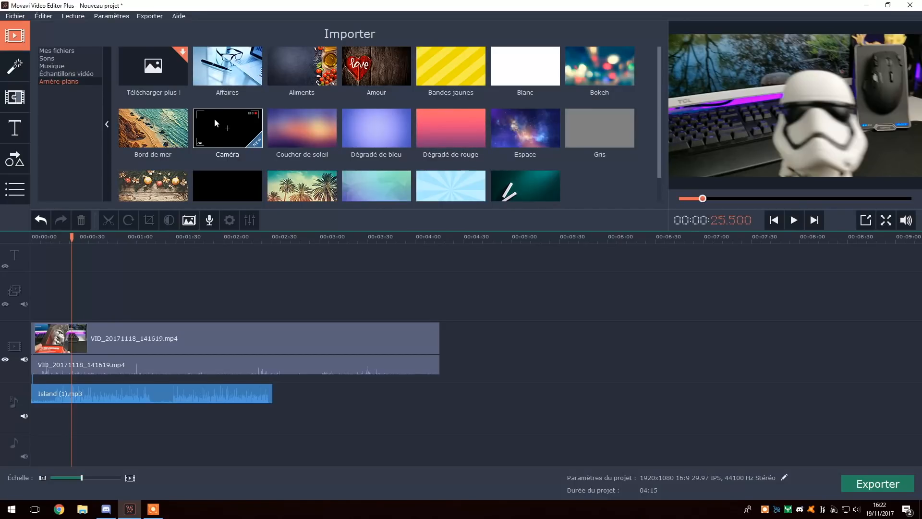
Browse the filter collection by category, including noise, artistic, light leak, flying objects and vignettes
left_click(15, 66)
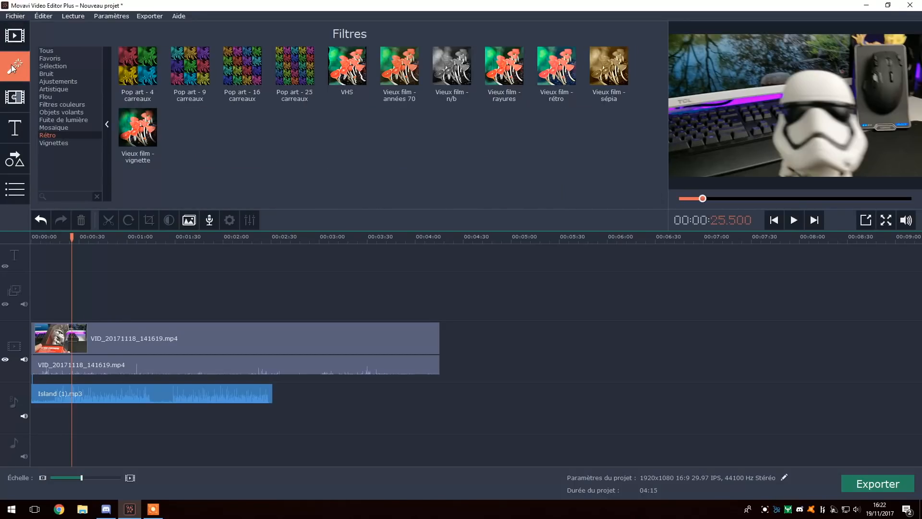
left_click(64, 89)
left_click(53, 67)
left_click(54, 59)
left_click(56, 70)
left_click(52, 120)
left_click(51, 143)
left_click(55, 112)
left_click(58, 81)
left_click(62, 73)
left_click(65, 58)
left_click(77, 74)
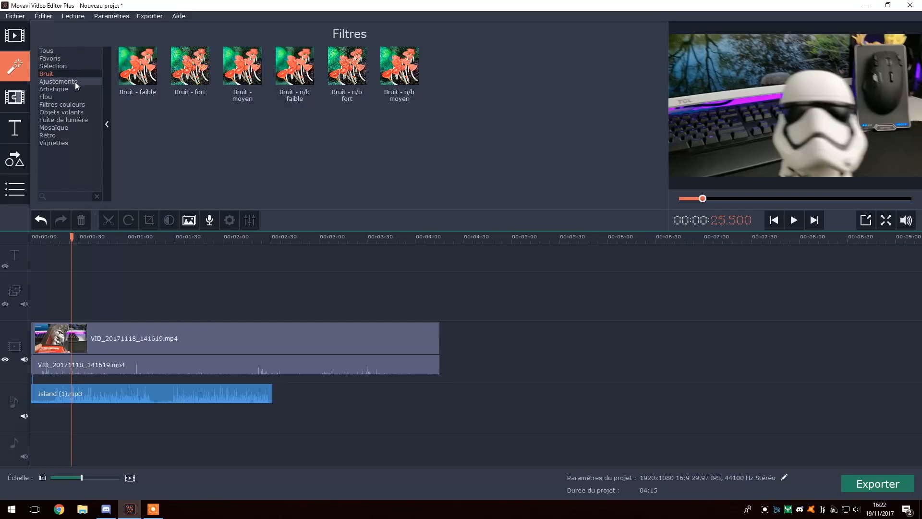
left_click(55, 89)
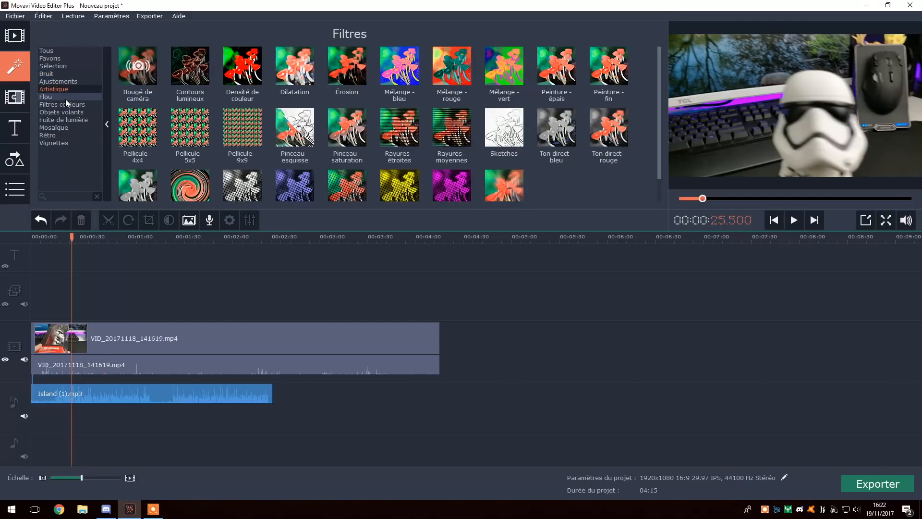
Look through the transitions, title presets, callouts and additional clip tools on offer
left_click(15, 92)
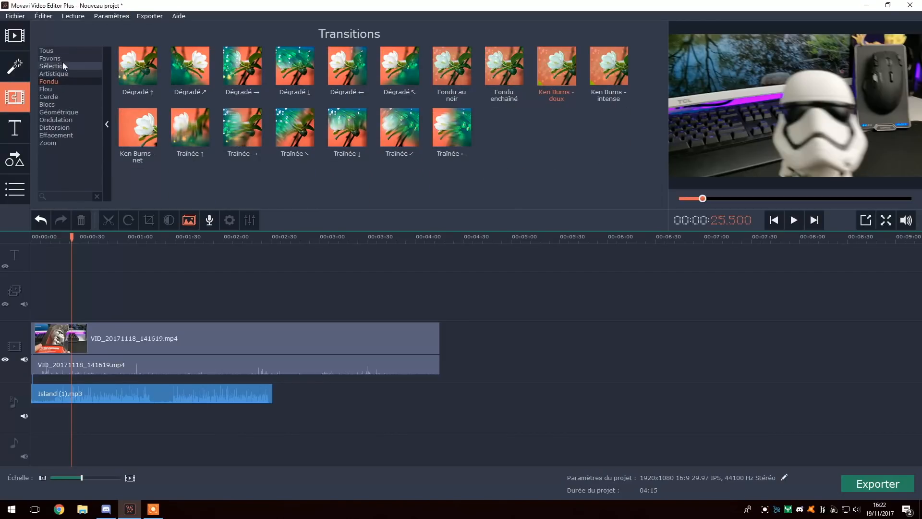
left_click(20, 133)
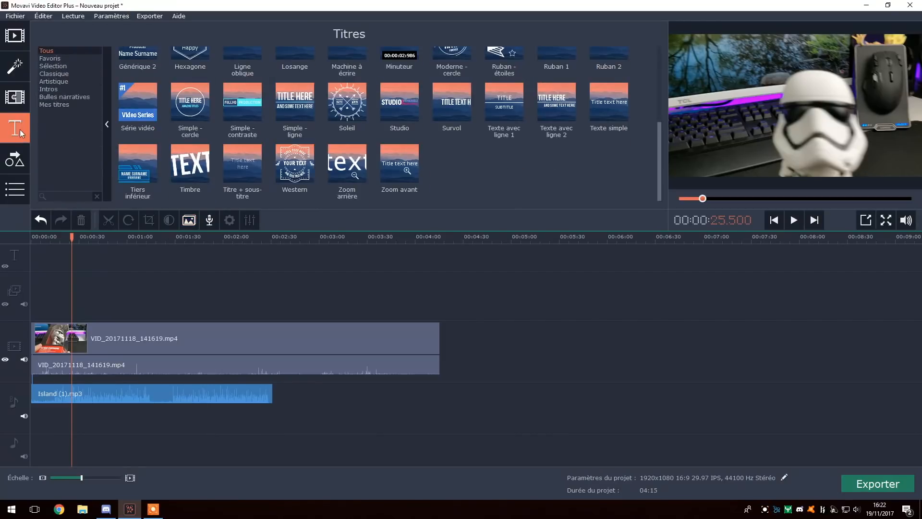
scroll(142, 114, "up", 5)
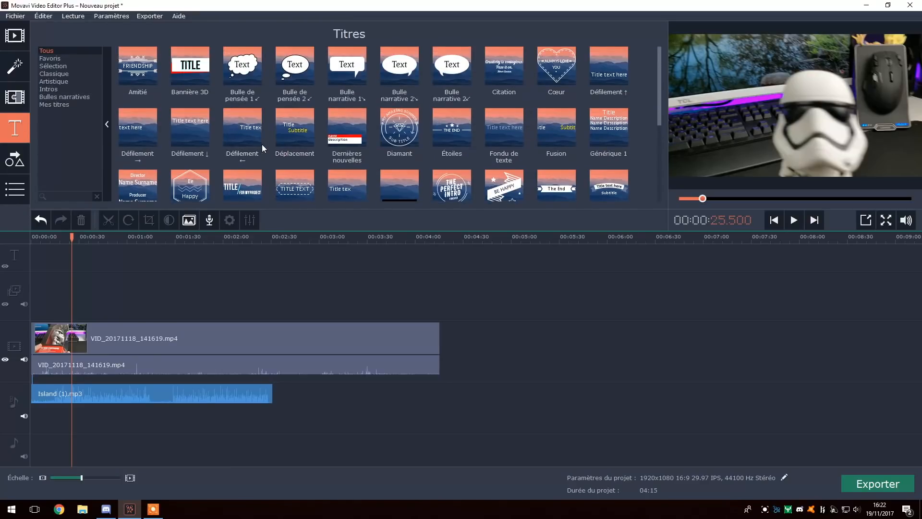
scroll(267, 141, "down", 1)
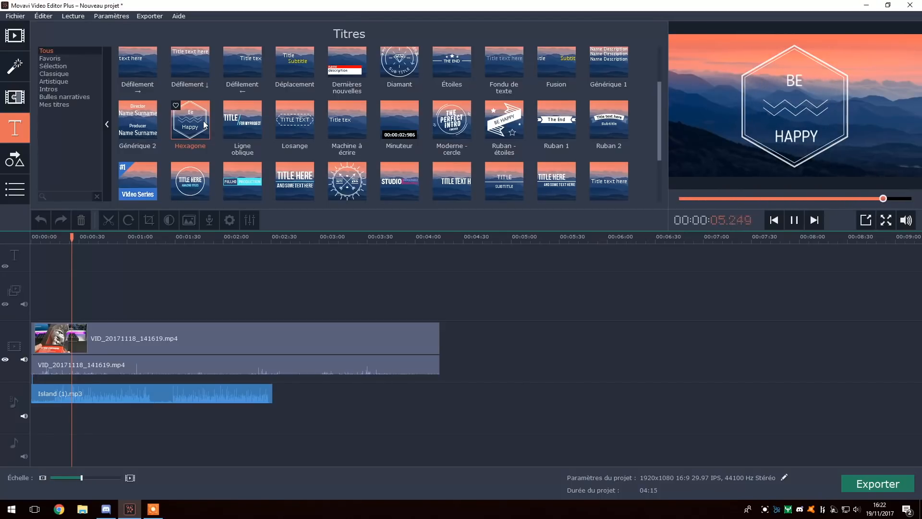
left_click(14, 159)
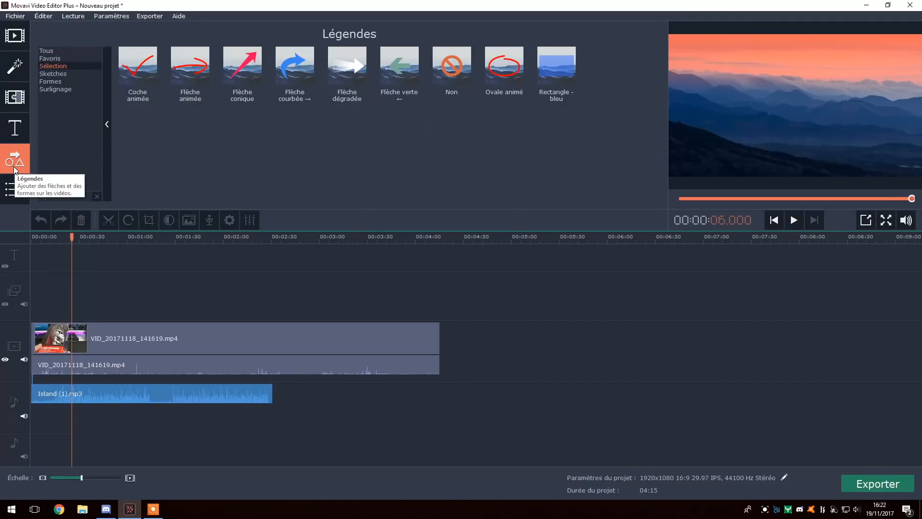
left_click(14, 189)
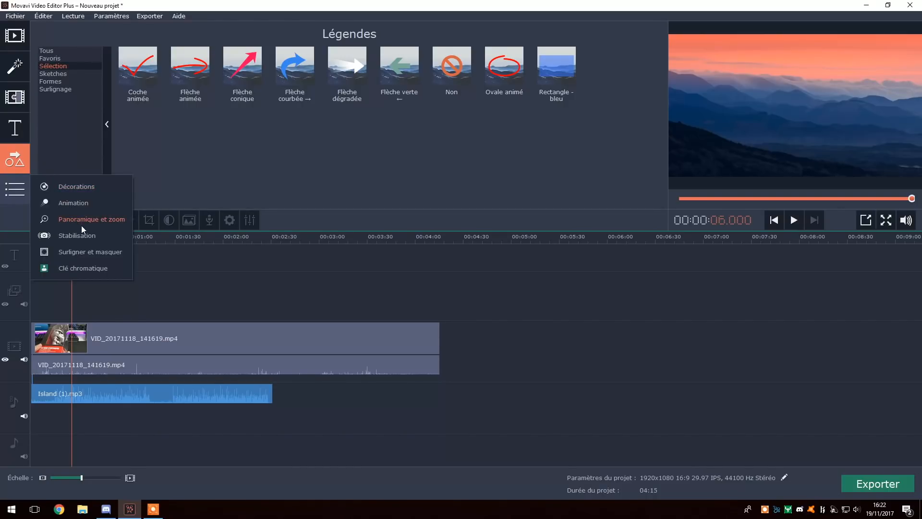
left_click(85, 281)
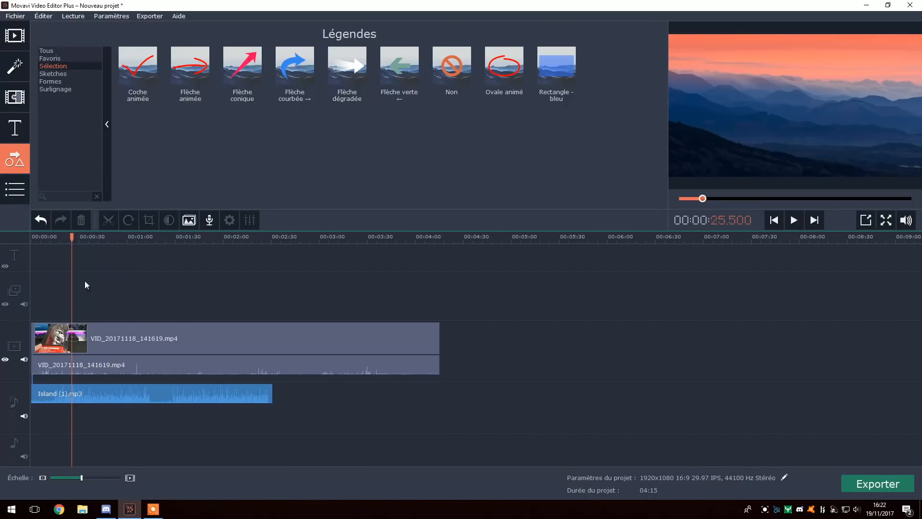
Find the cut point by playing the footage from about 1:14 and split the video clip at 1:23.100
left_click_drag(71, 237, 26, 240)
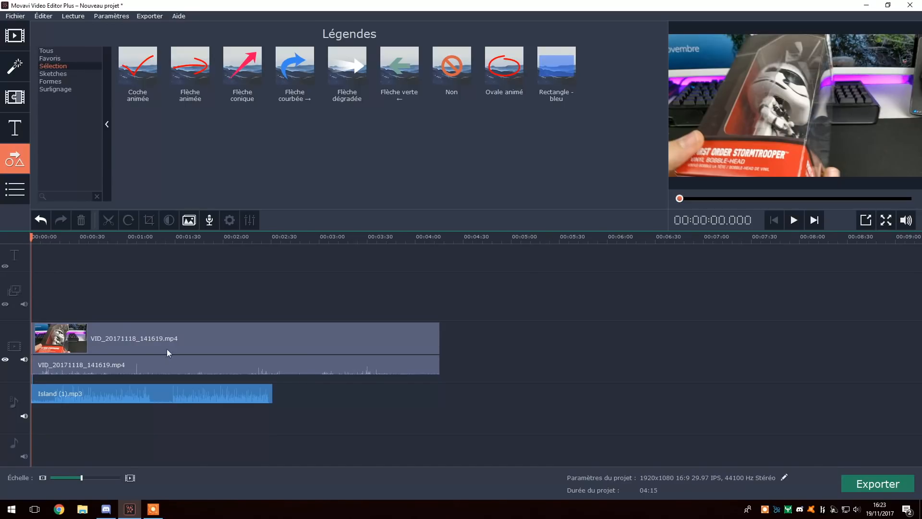
left_click(41, 395)
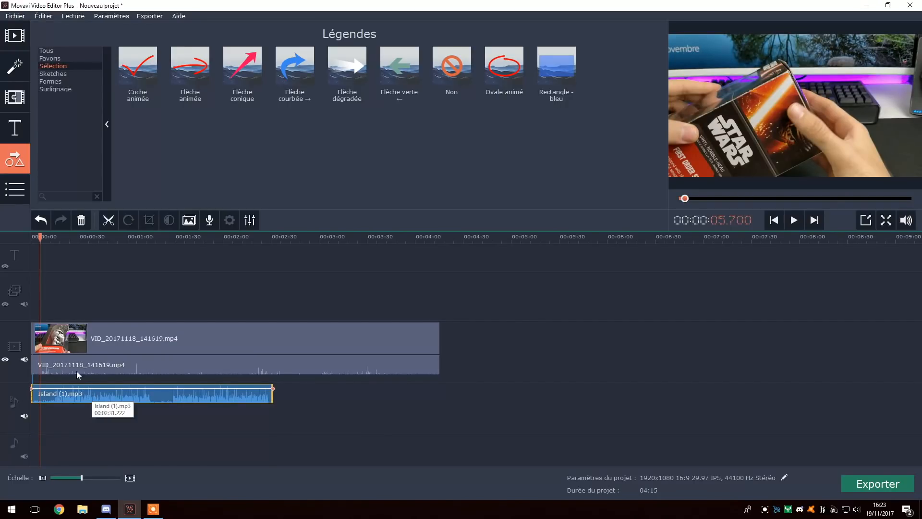
left_click_drag(40, 236, 151, 262)
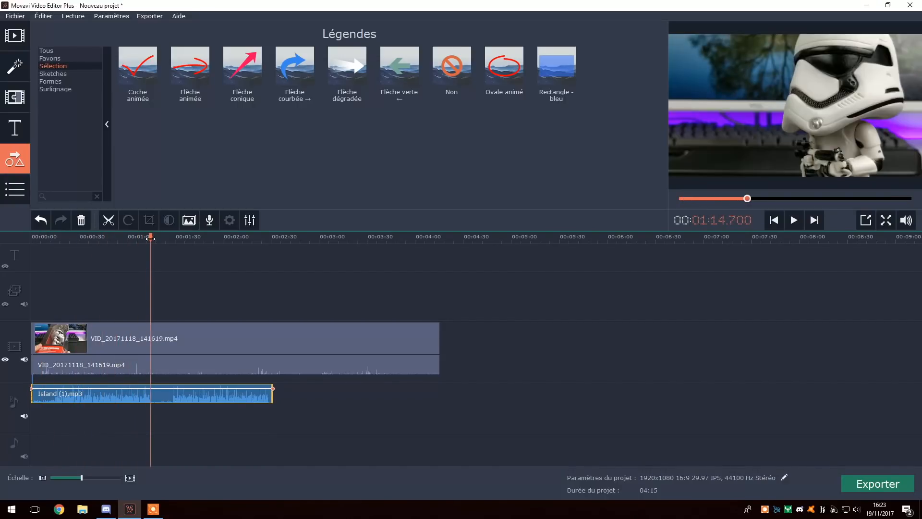
key("space")
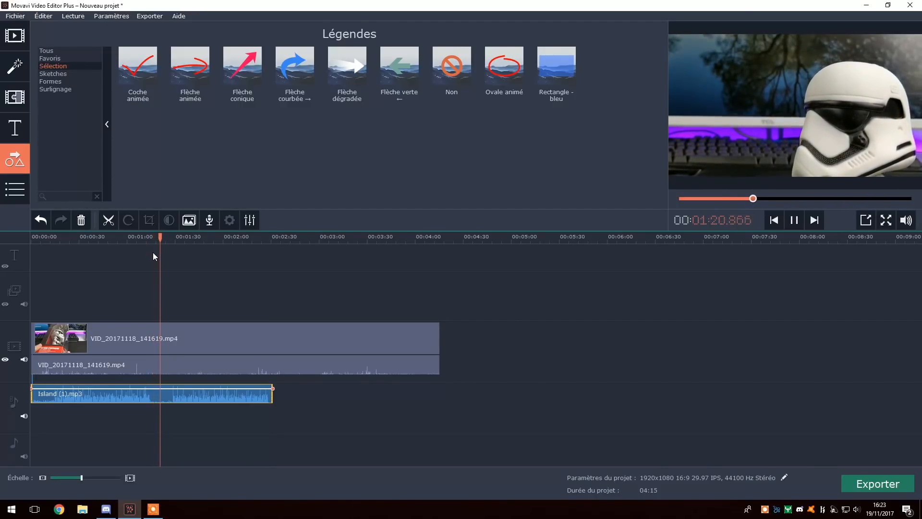
key("space")
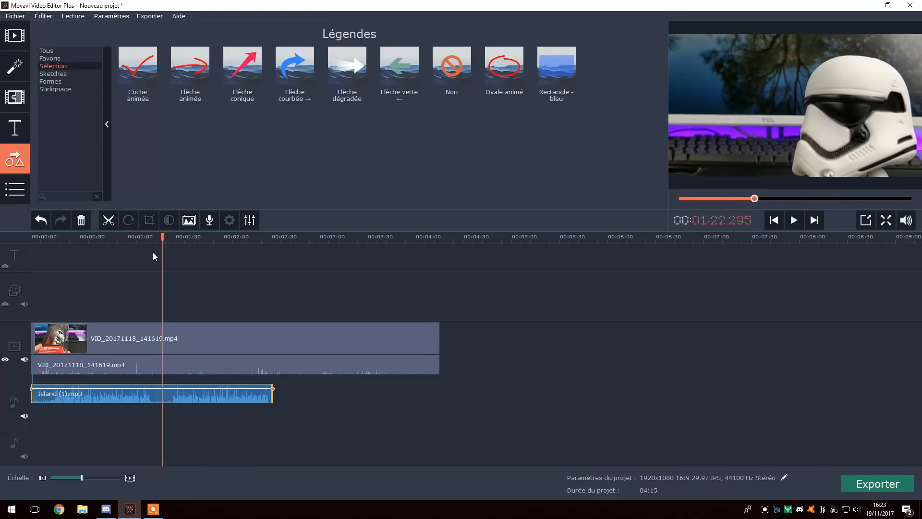
left_click(164, 337)
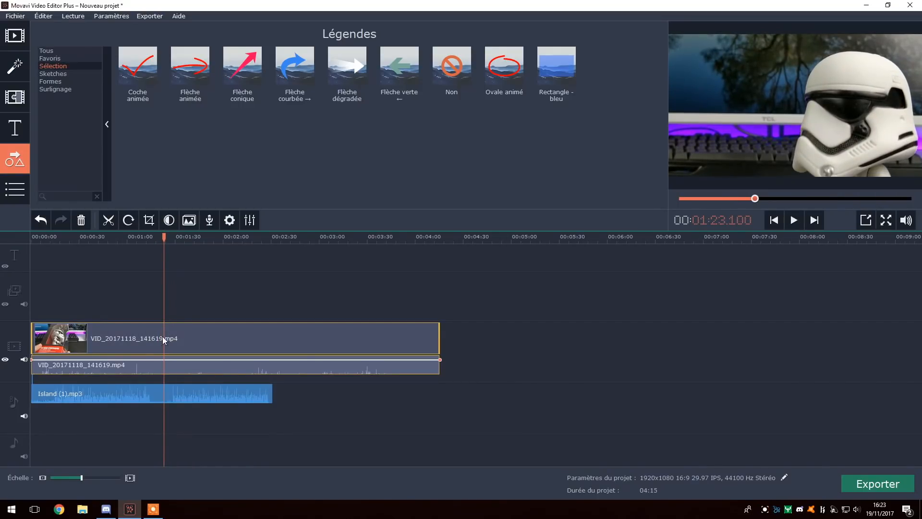
left_click(109, 221)
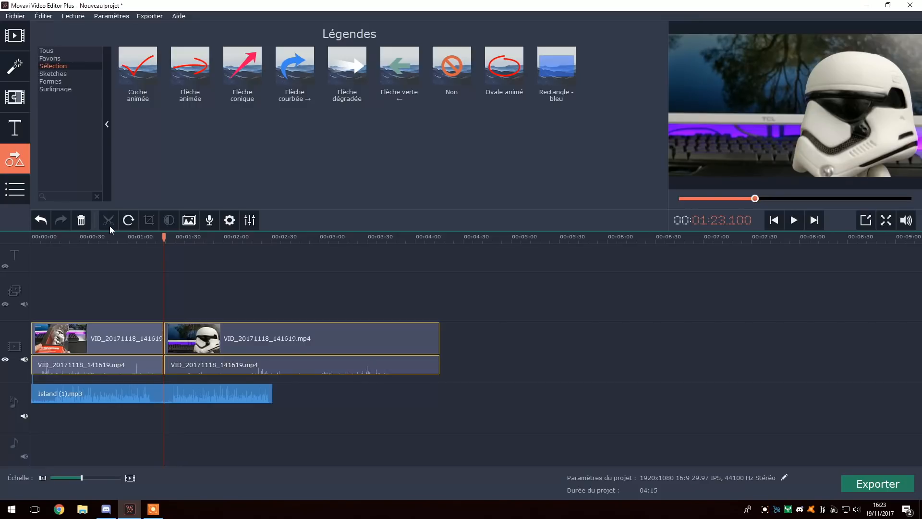
Split the second part of the video clip at 1:40.500 to isolate a short middle segment
left_click_drag(165, 237, 181, 237)
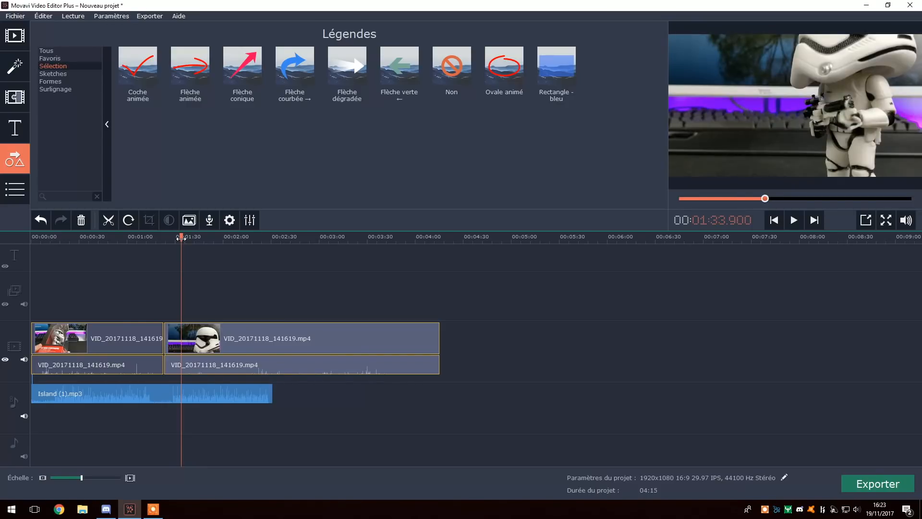
left_click_drag(181, 238, 194, 237)
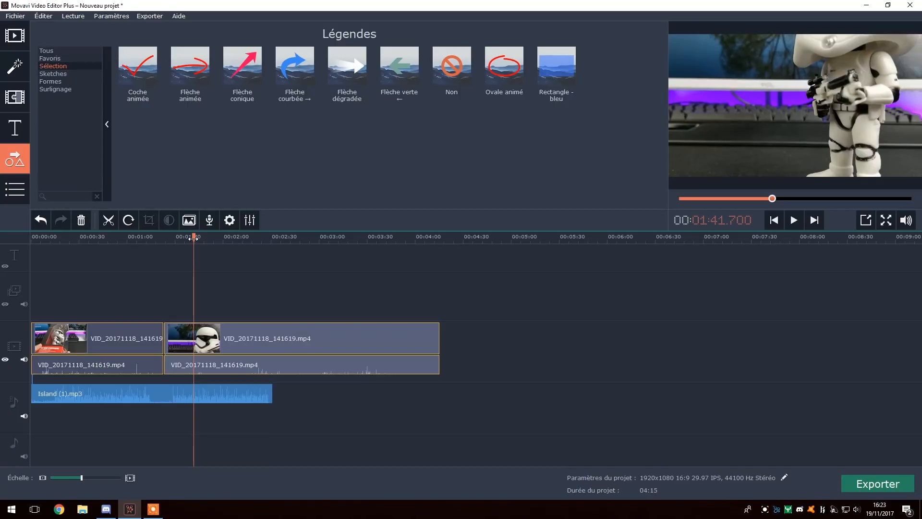
left_click(191, 336)
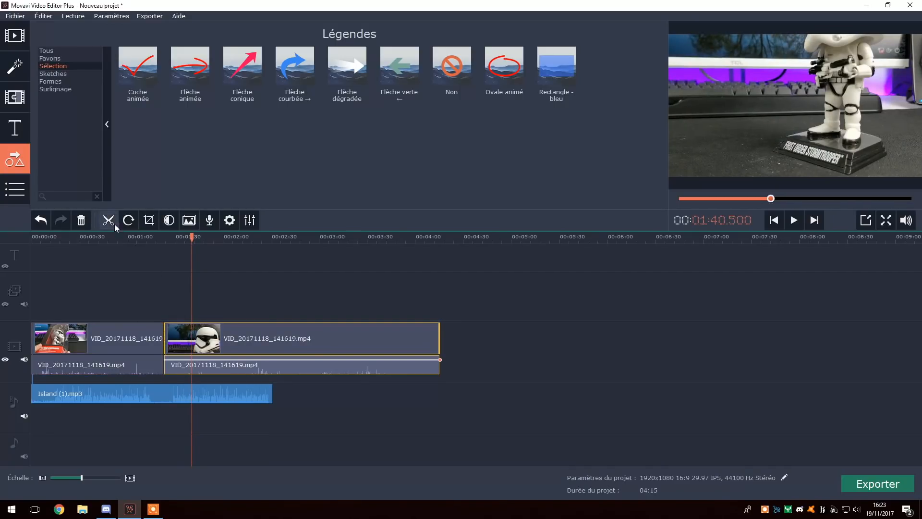
left_click(110, 221)
Move the short middle segment to the start of the video track and shift Island (1).mp3 back to the timeline start
left_click(179, 341)
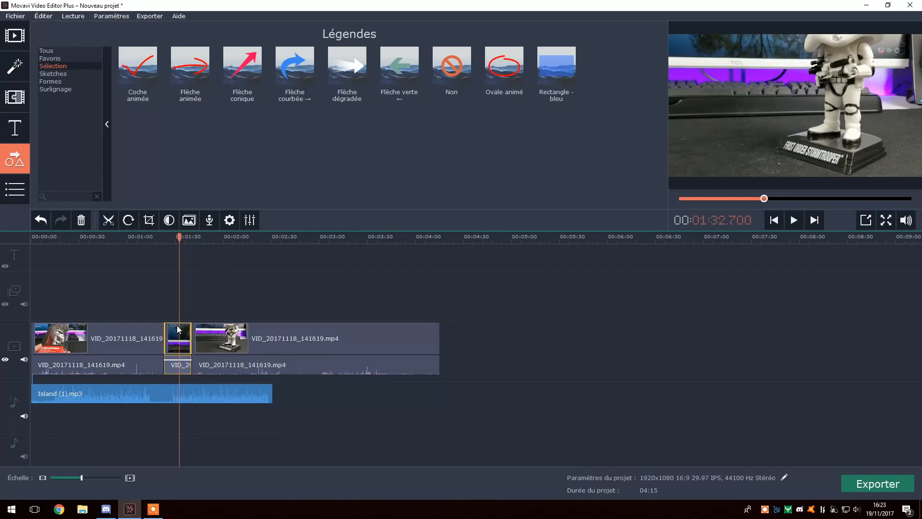
left_click_drag(177, 334, 46, 333)
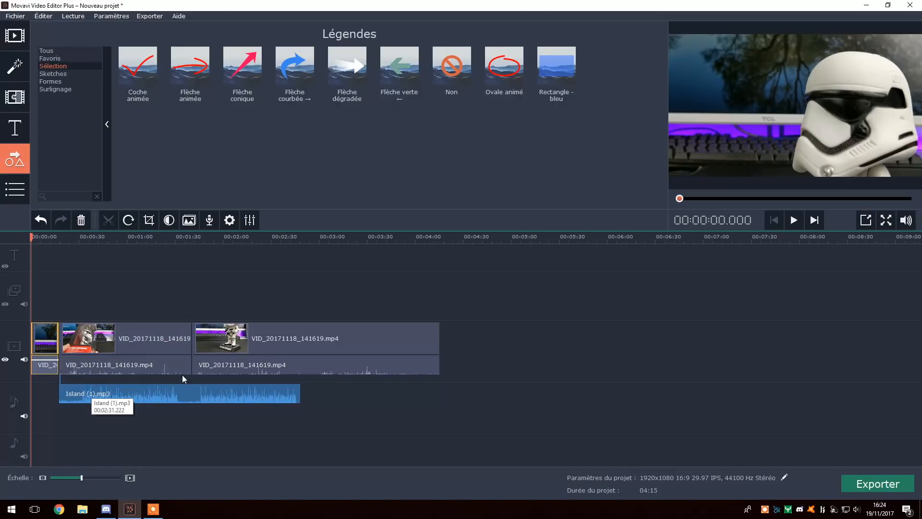
left_click(82, 395)
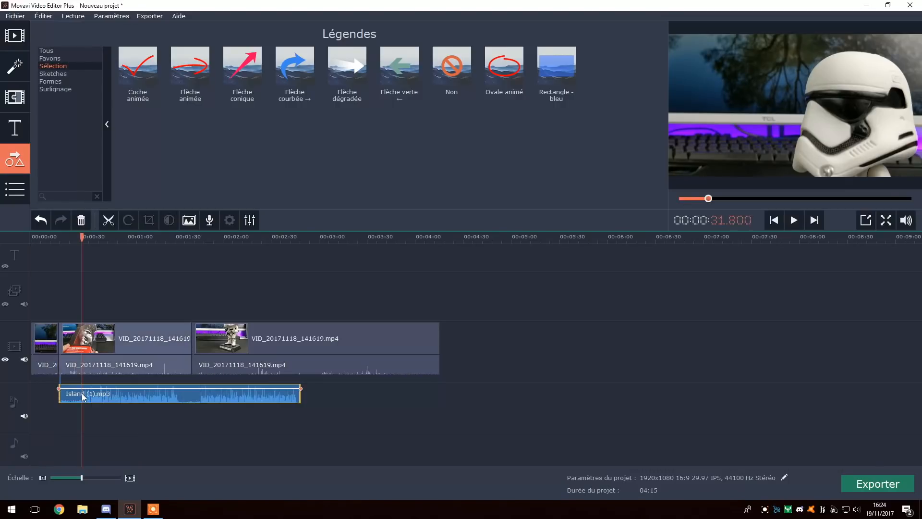
left_click_drag(82, 395, 55, 395)
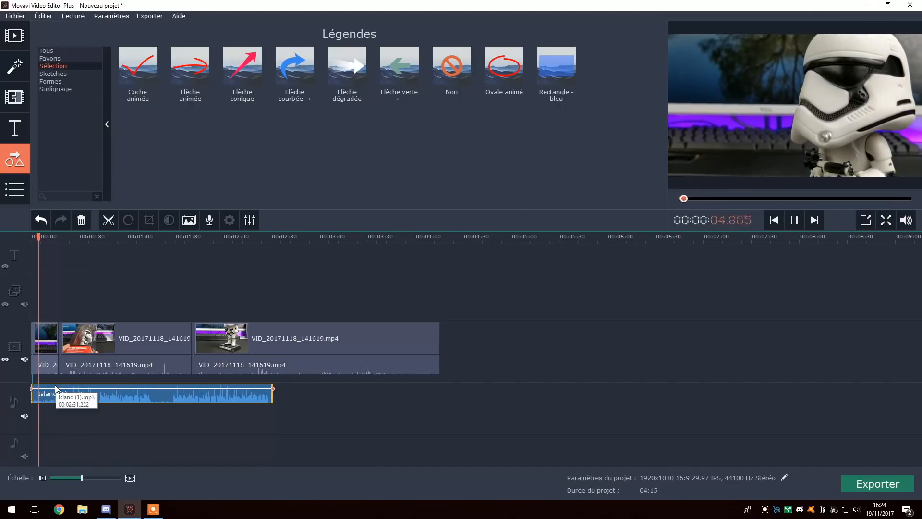
key("space")
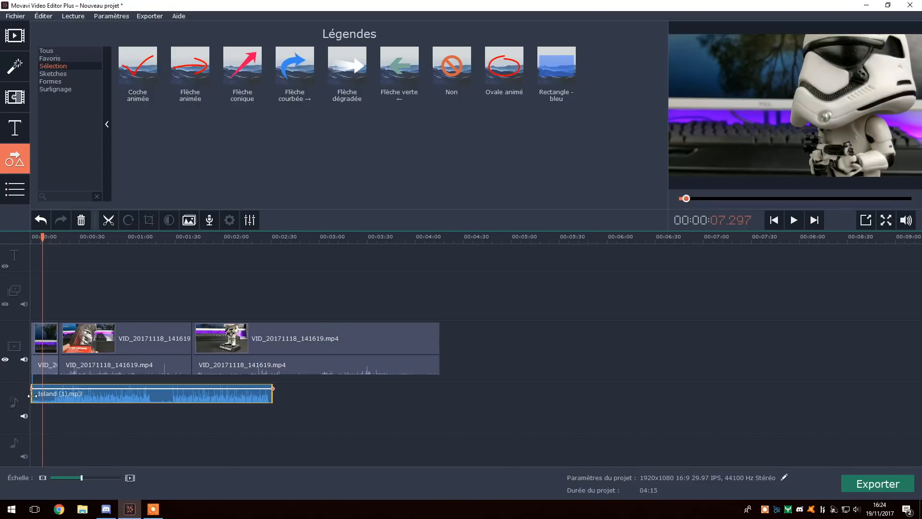
Trim the beginning of Island (1).mp3 by the first clip's length, align it to the timeline start and preview the opening
left_click_drag(32, 397, 61, 395)
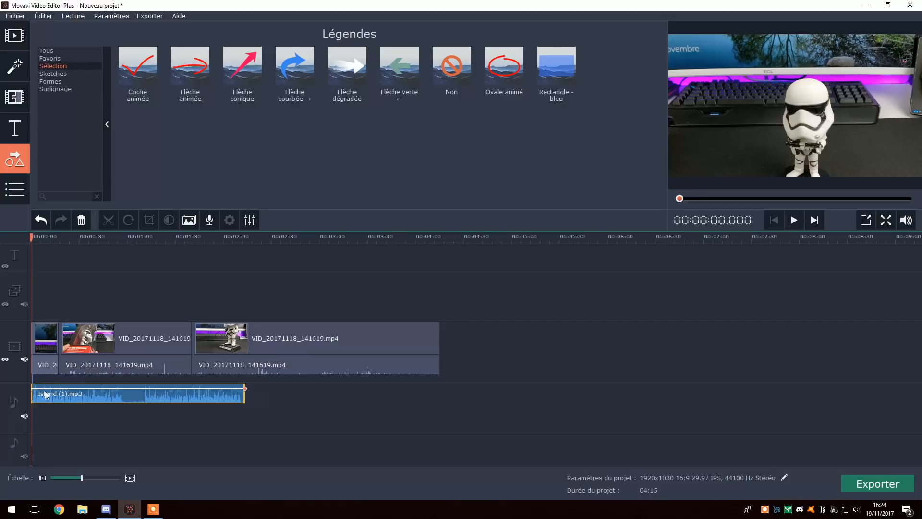
left_click(31, 306)
key("space")
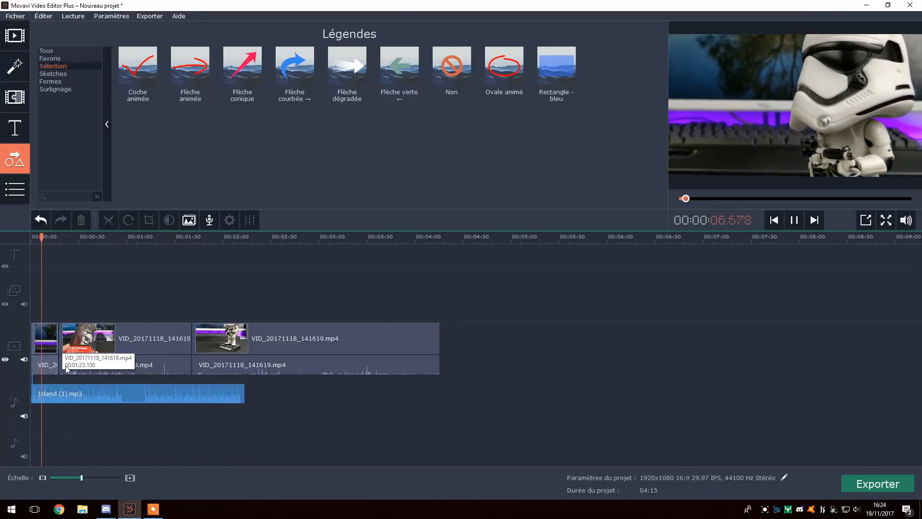
Add the Moderne - cercle title at the start of the title track and extend its duration to 11.850 seconds
key("space")
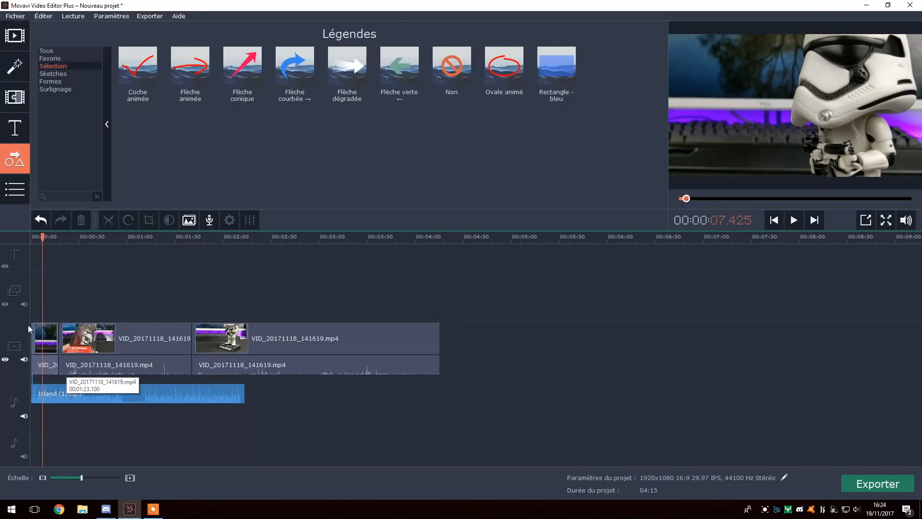
left_click_drag(42, 236, 46, 237)
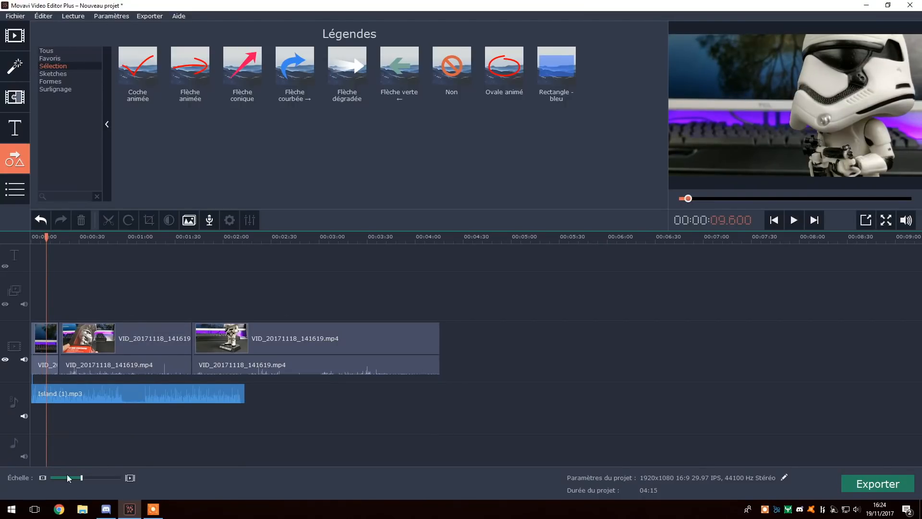
left_click_drag(83, 478, 86, 480)
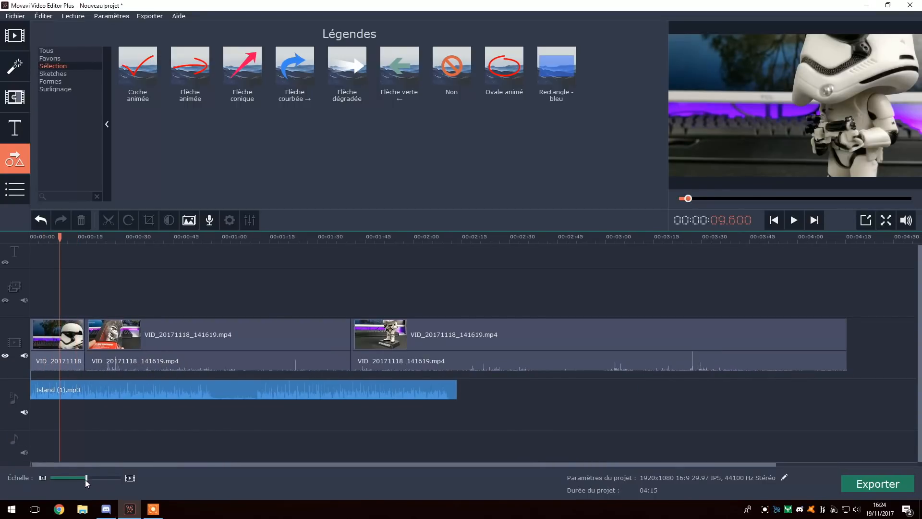
left_click_drag(60, 239, 27, 243)
left_click(15, 128)
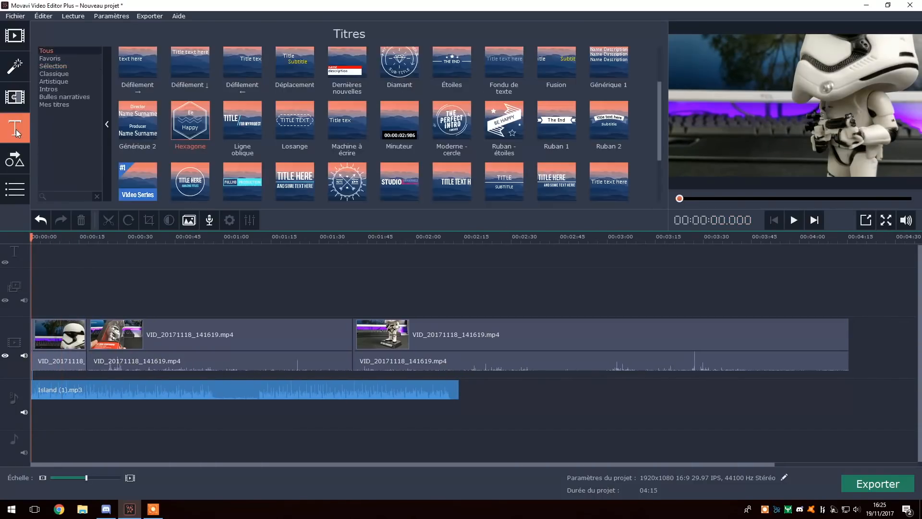
scroll(304, 154, "down", 1)
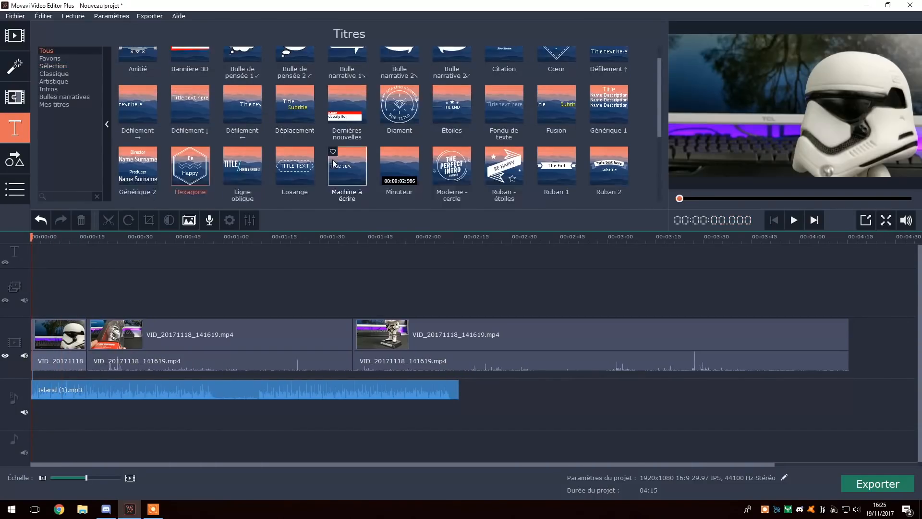
left_click(454, 146)
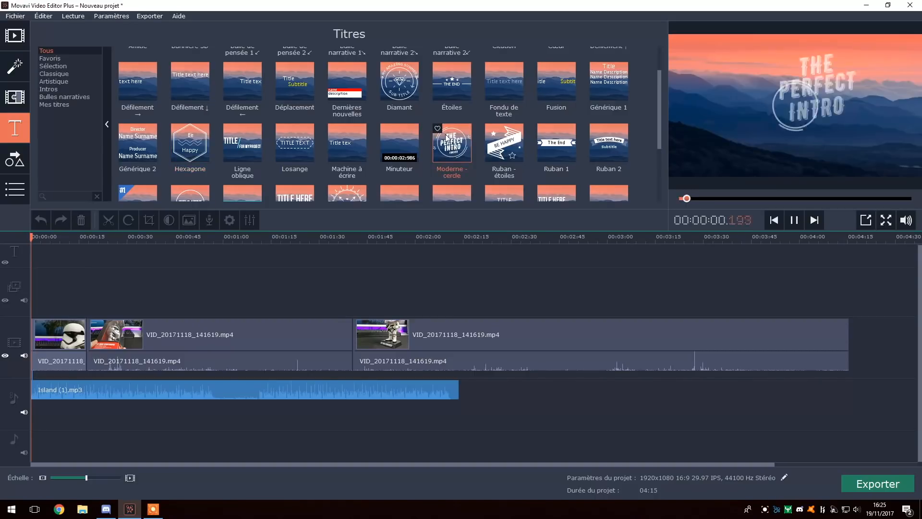
left_click_drag(454, 147, 43, 313)
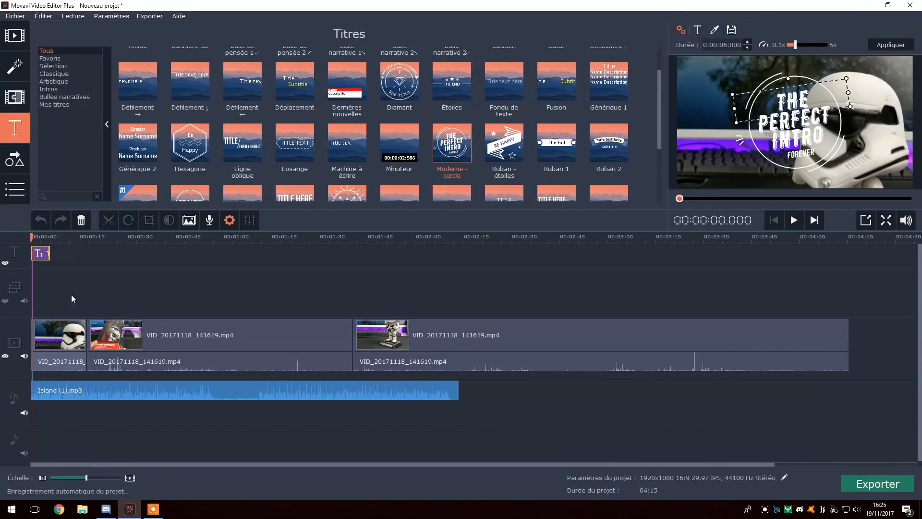
left_click(42, 259)
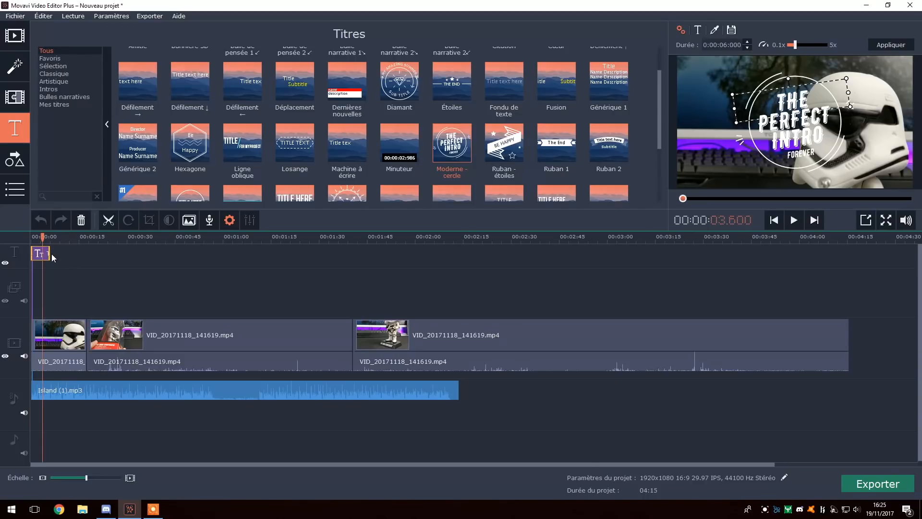
left_click_drag(49, 253, 70, 253)
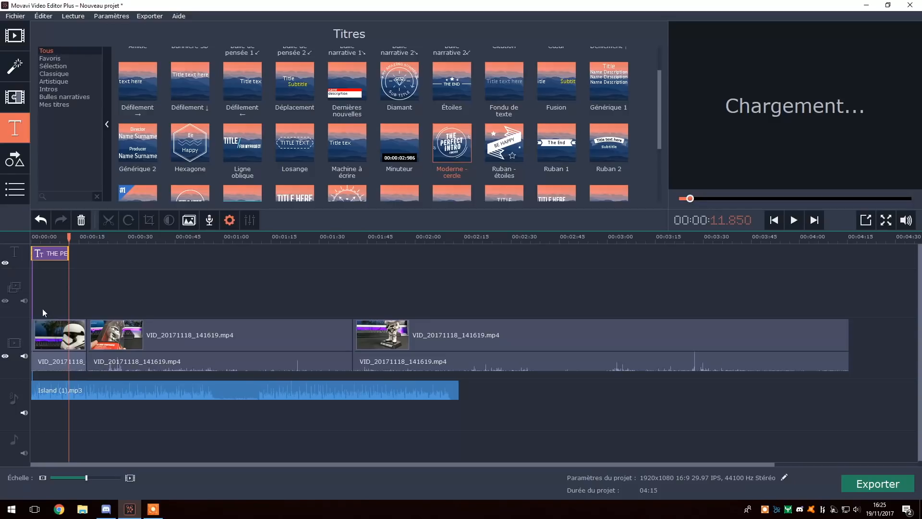
Replace the title's placeholder lines with MOVAVI, VIDEO, EDITOR and TUTO
left_click(51, 240)
left_click(60, 259)
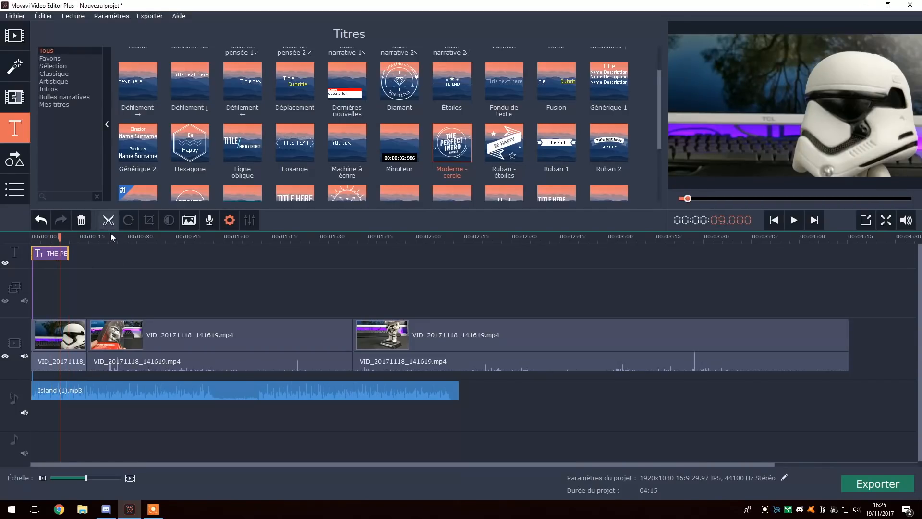
double_click(818, 111)
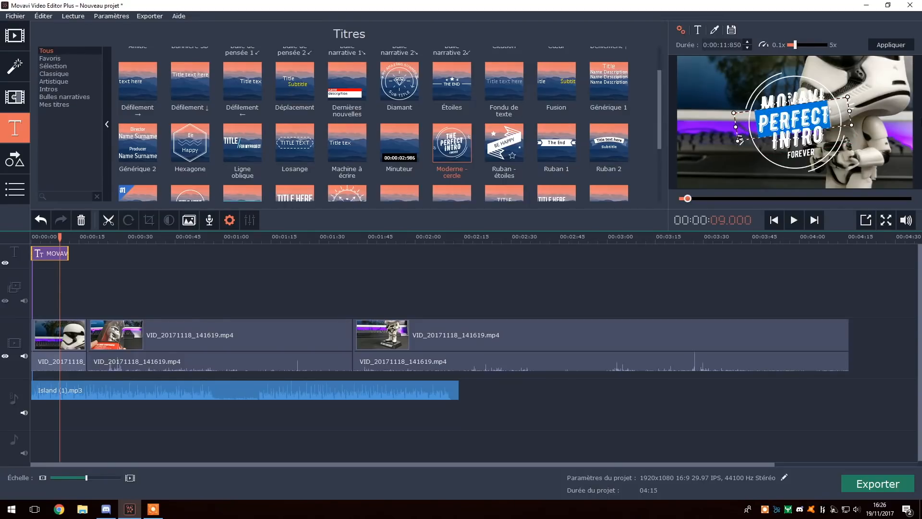
type("VIDEO")
double_click(807, 135)
type("EDITOR")
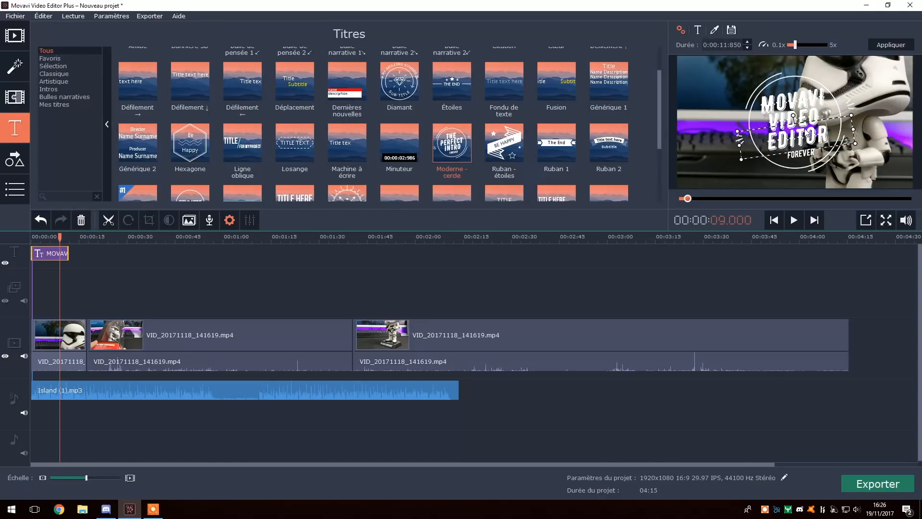
double_click(804, 156)
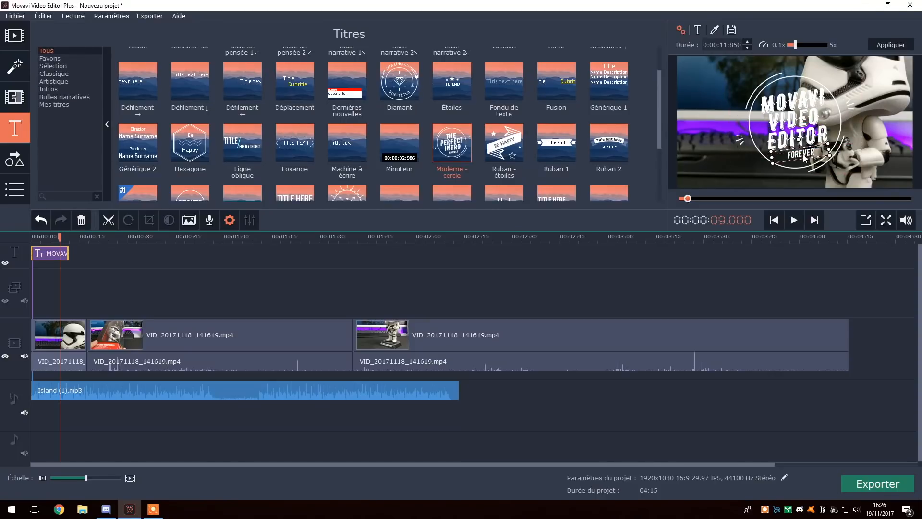
type("TUTO")
left_click(91, 270)
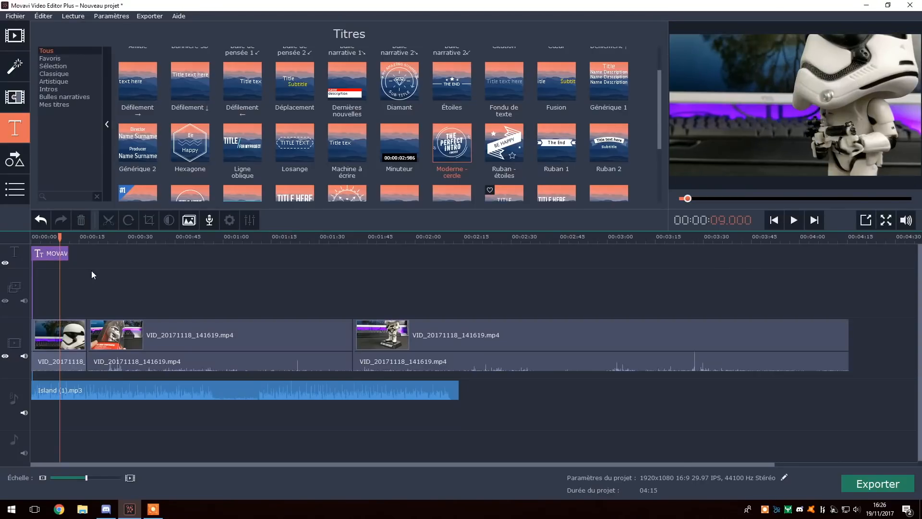
Play the opening from the timeline start to check the title animation over the footage
left_click_drag(59, 240, 31, 240)
key("space")
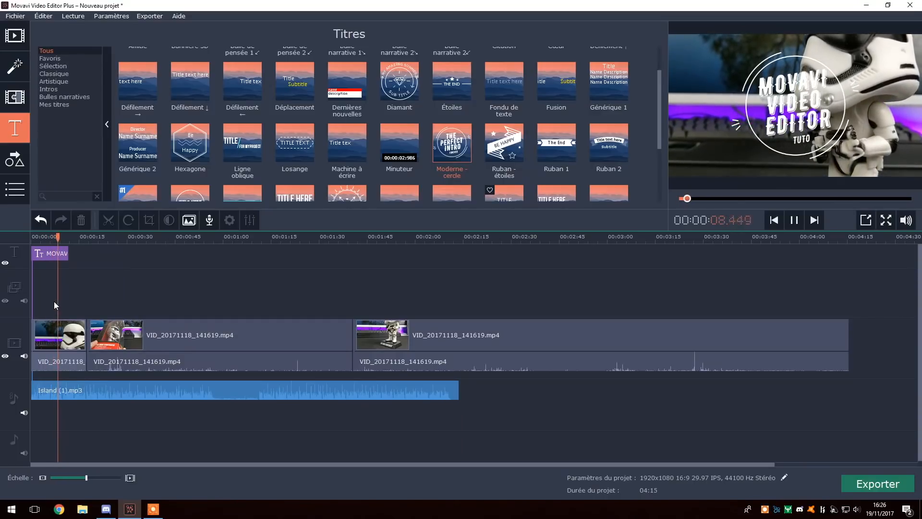
key("space")
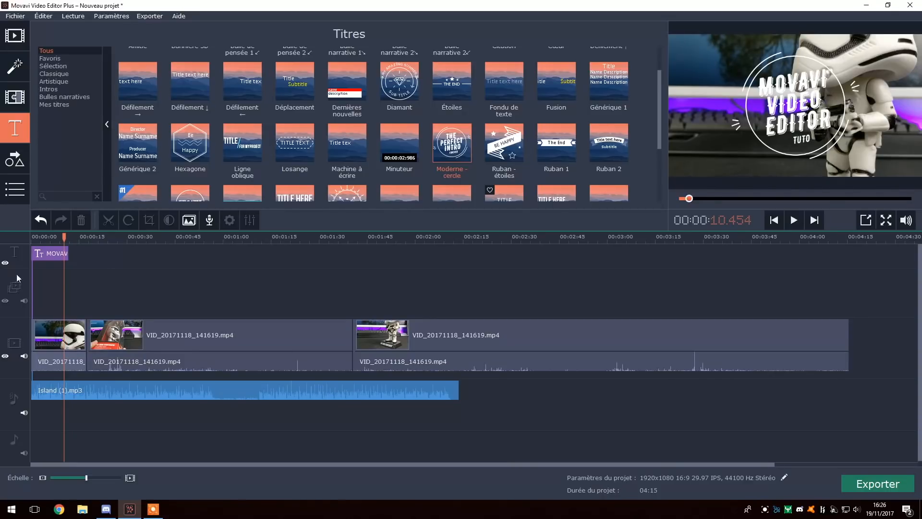
Trim the end of the first video clip back to 11.550 seconds, close to the title's end
left_click(61, 342)
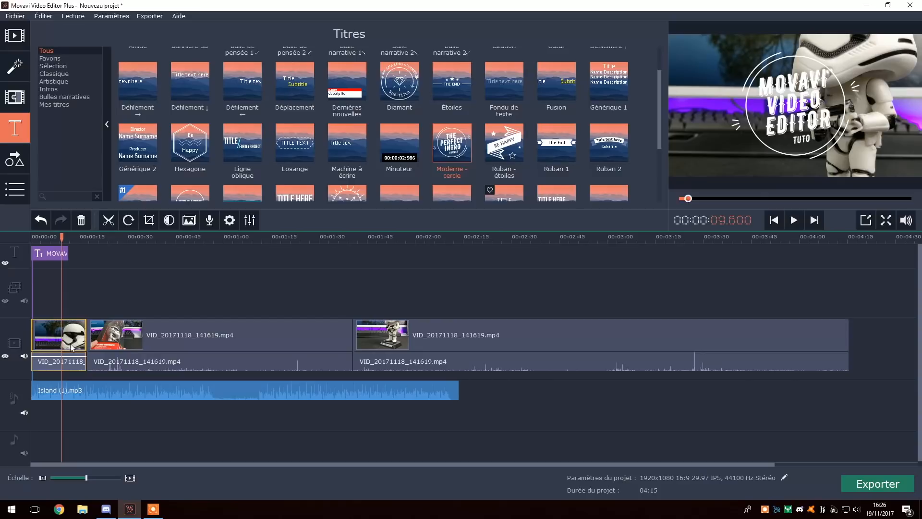
left_click_drag(83, 338, 64, 340)
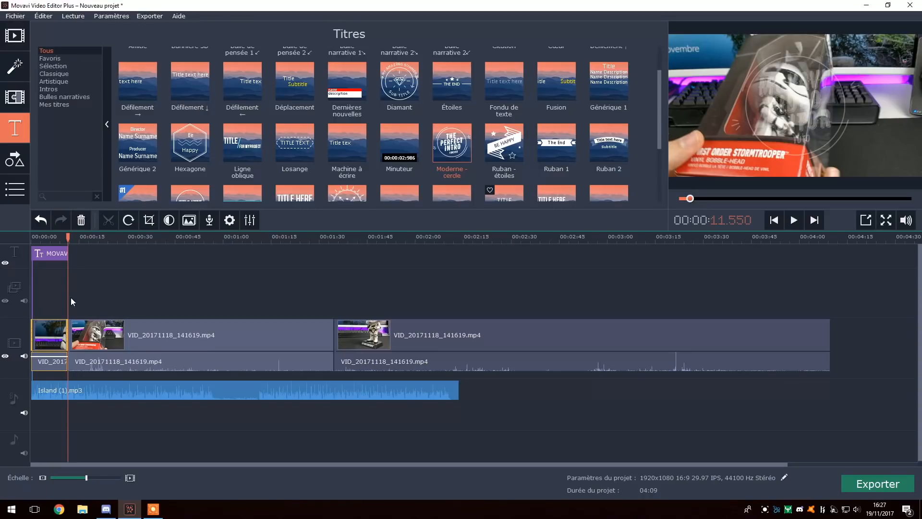
left_click_drag(63, 238, 39, 237)
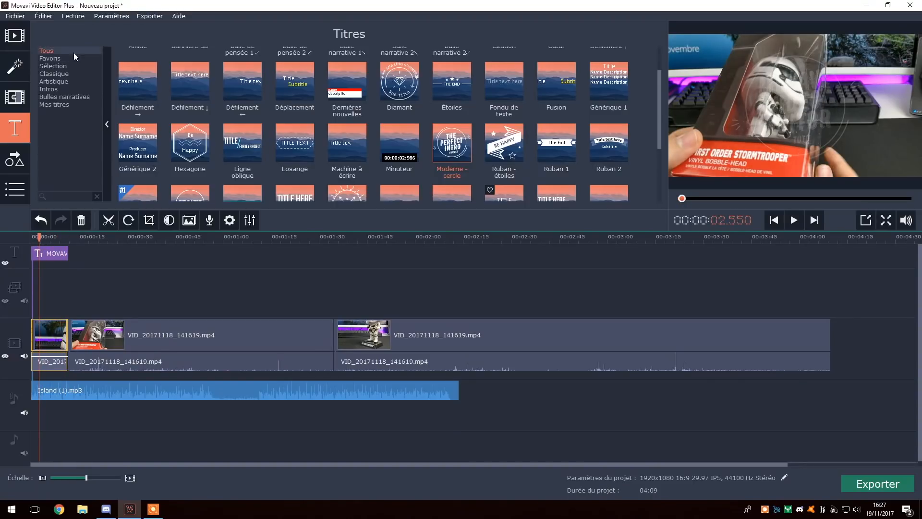
Add a Zoom avant effect at the start of the first video clip and extend its end to 3.750 seconds
left_click(15, 188)
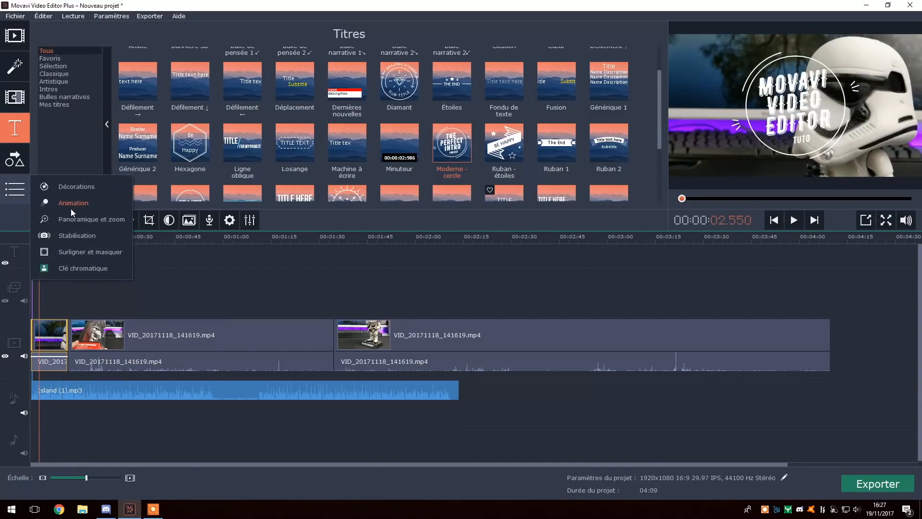
left_click(71, 209)
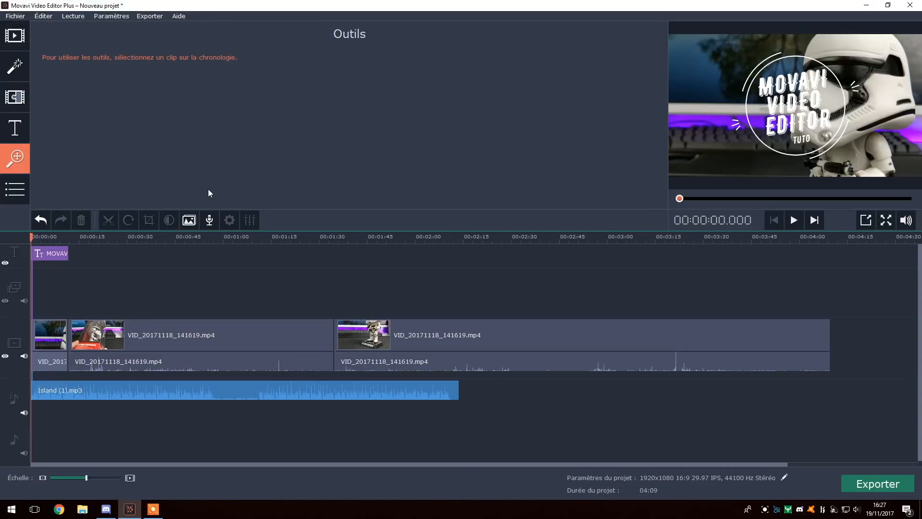
left_click(50, 334)
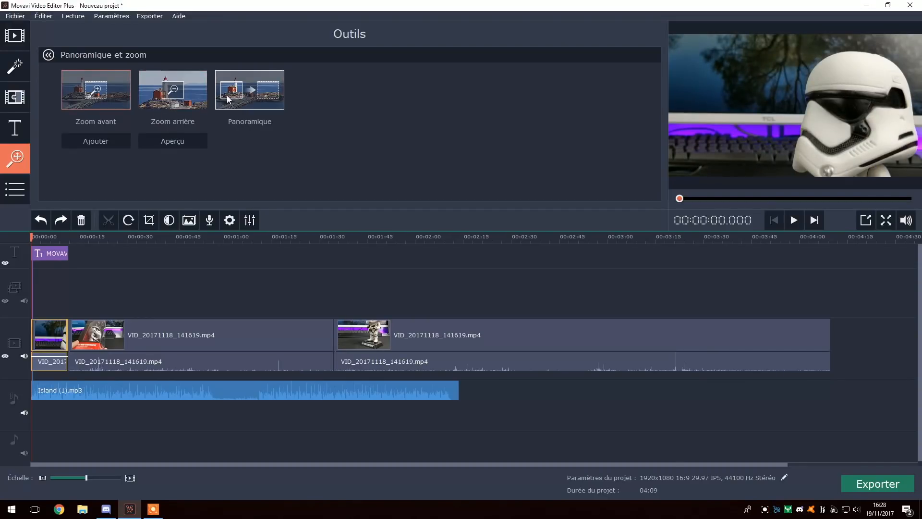
left_click(93, 103)
left_click(86, 142)
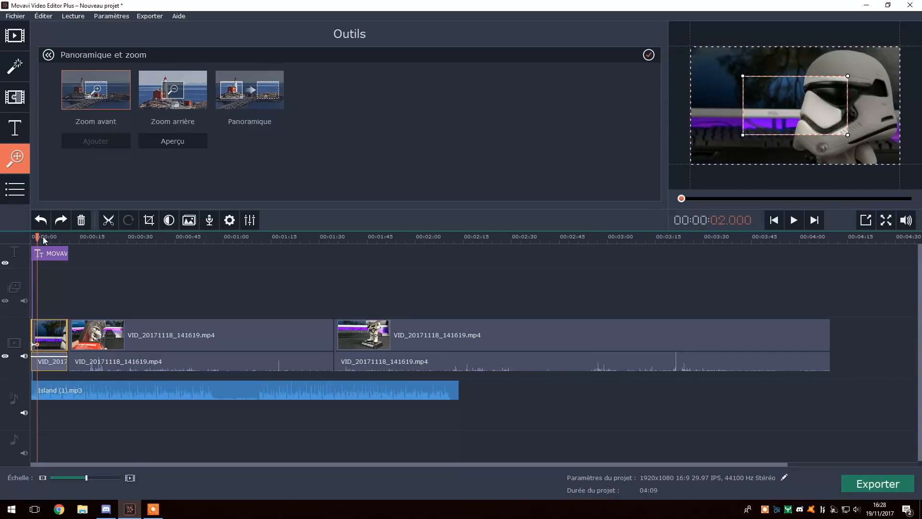
left_click_drag(37, 344, 43, 341)
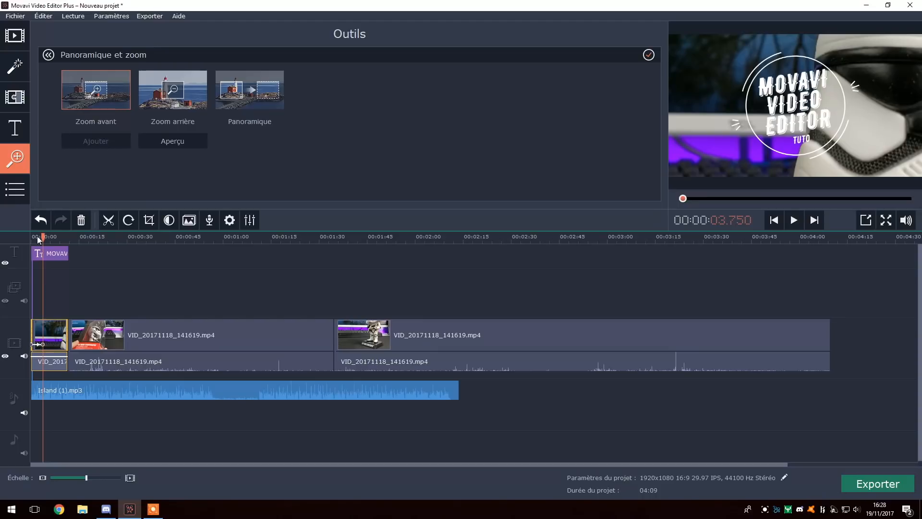
Preview the zoom-in from the timeline start and shorten it to end at 1.950 seconds
left_click(27, 237)
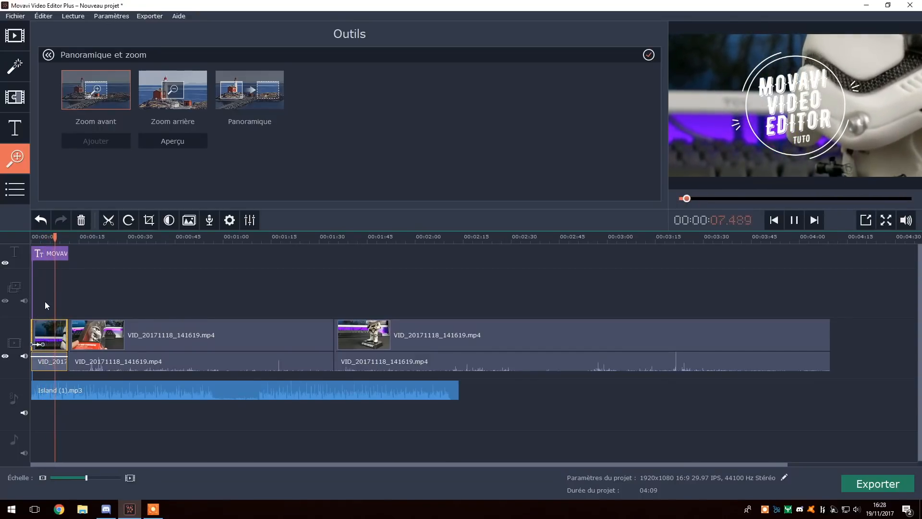
key("space")
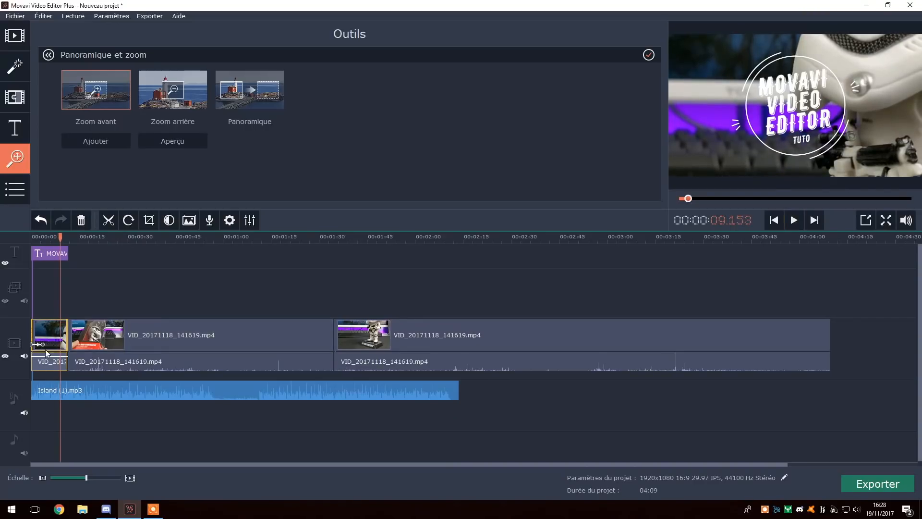
left_click_drag(43, 345, 37, 344)
Add a Zoom arrière effect to the first video clip at 3.300 seconds
left_click(182, 89)
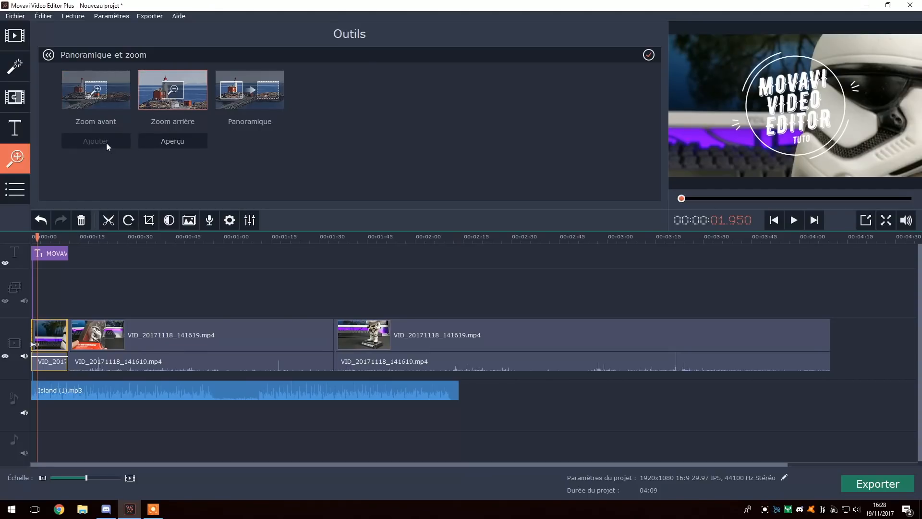
left_click_drag(37, 236, 42, 237)
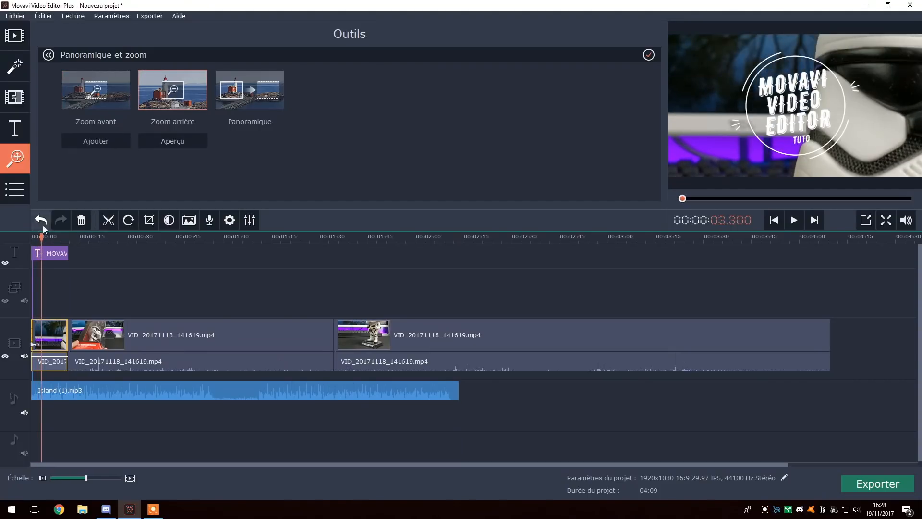
left_click(93, 143)
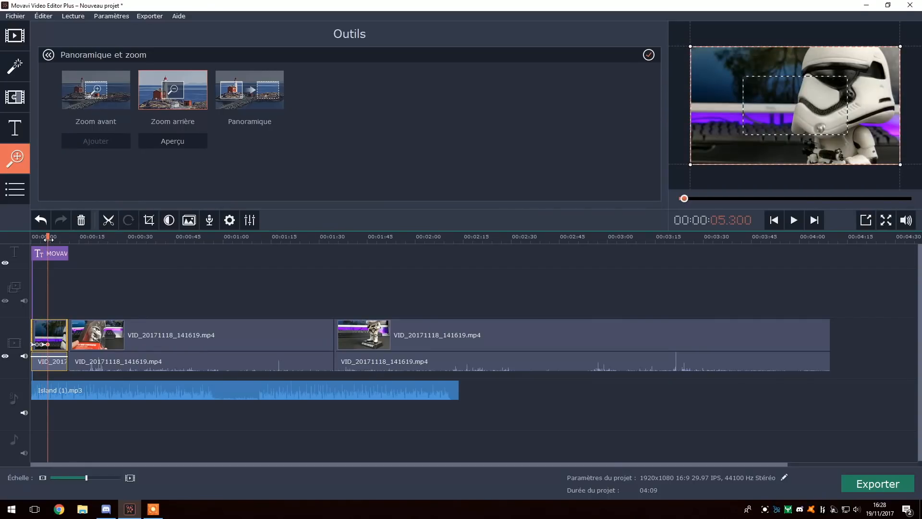
Play the opening from the timeline start to check the zoom-in and zoom-out under the title
left_click_drag(46, 242, 29, 242)
key("space")
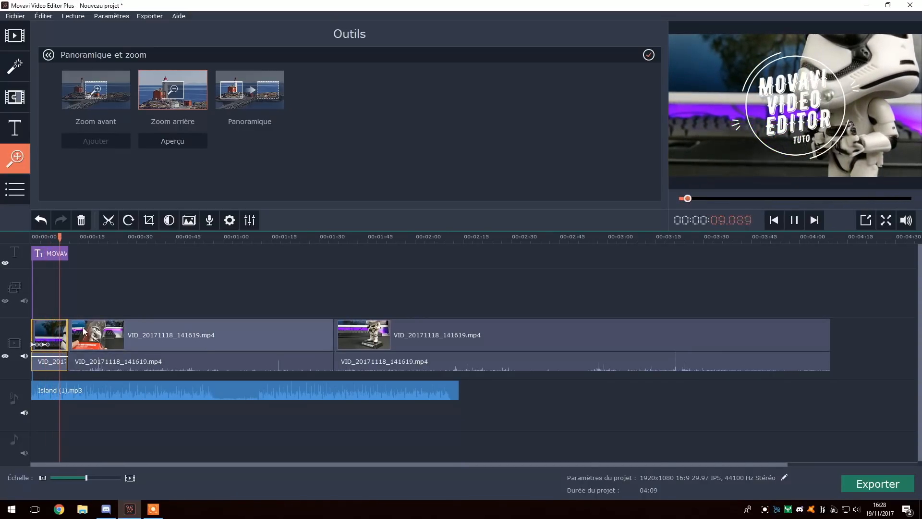
key("space")
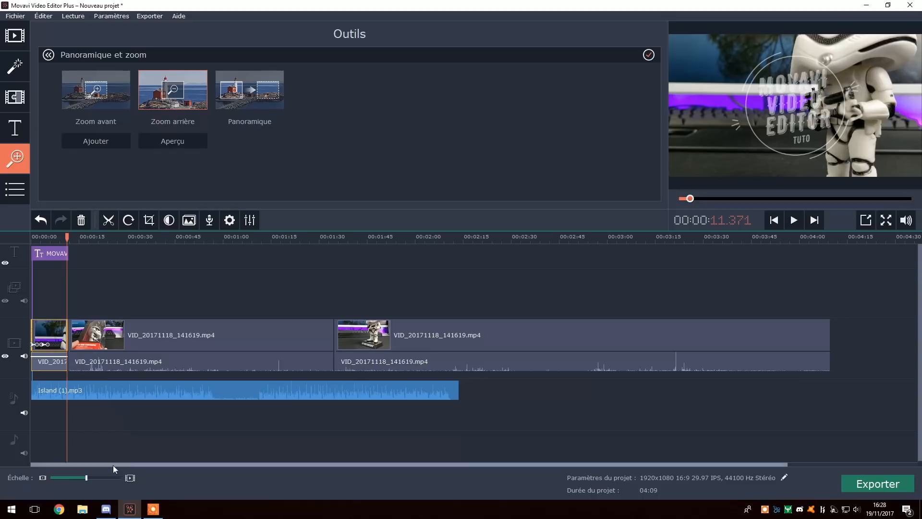
Make the first clip's zoom-out begin right where the zoom-in finishes, at 1.980 seconds, and end at 3.945 seconds
left_click(33, 239)
left_click_drag(33, 236, 35, 237)
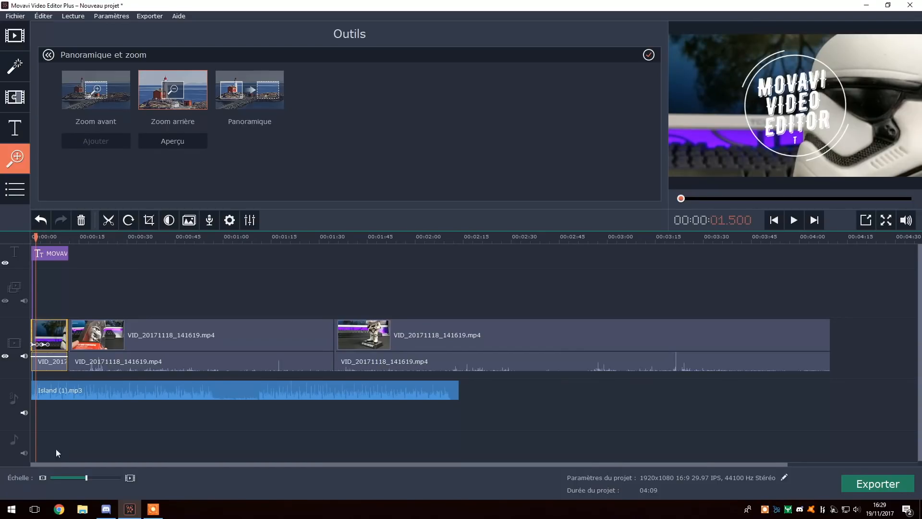
left_click_drag(88, 479, 104, 477)
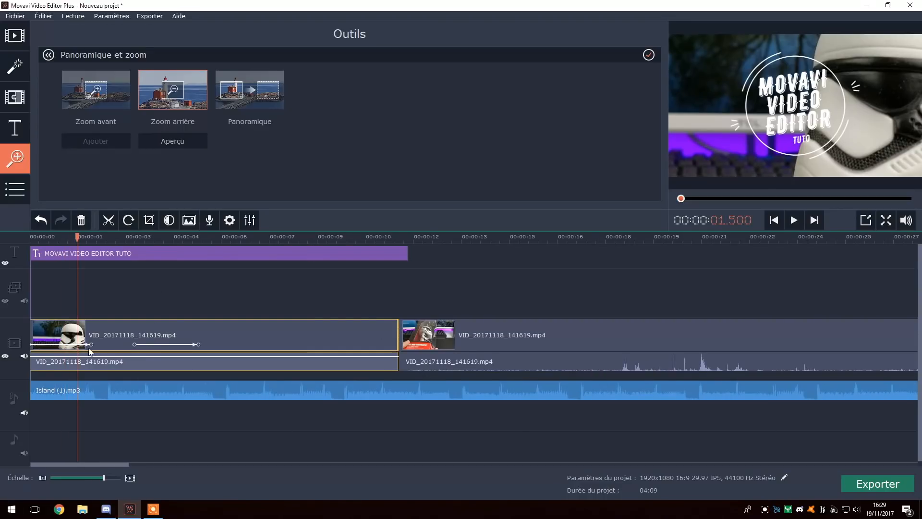
left_click_drag(143, 342, 92, 345)
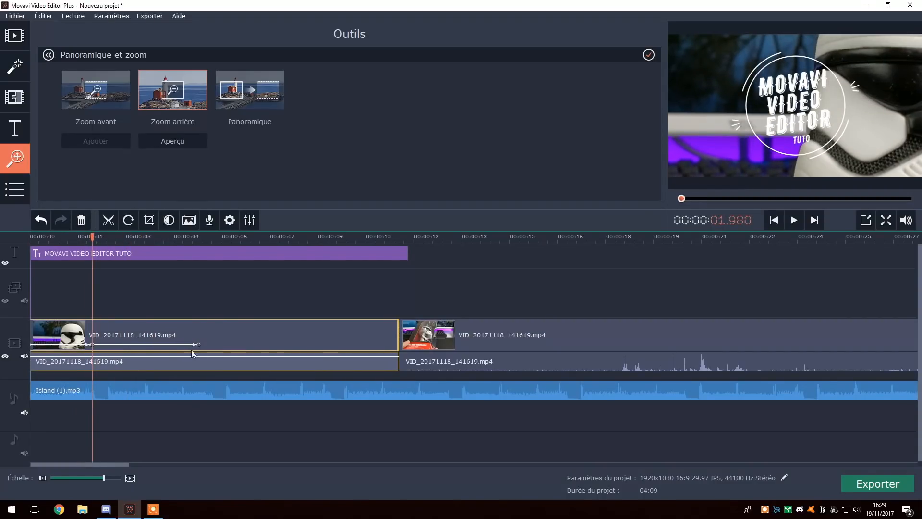
left_click_drag(198, 345, 154, 345)
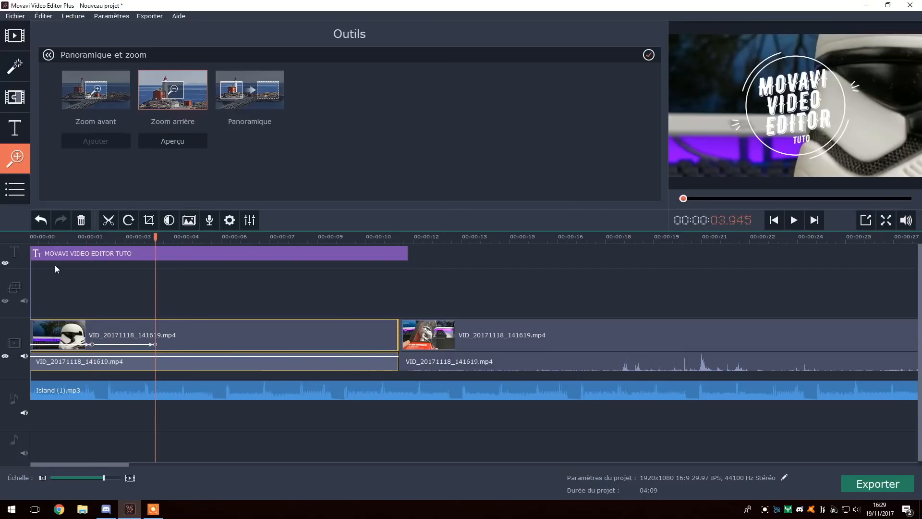
Play the opening from the timeline start and split the first video clip at 2.445 seconds
left_click(29, 234)
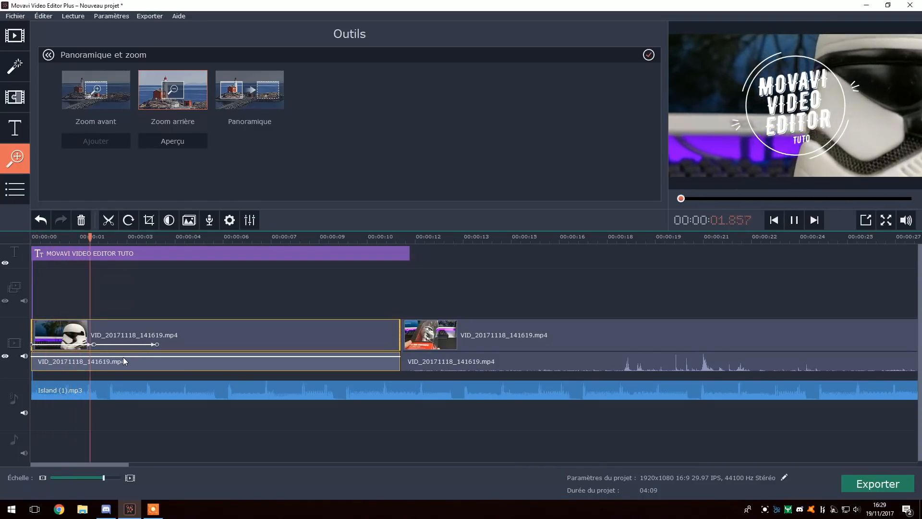
key("space")
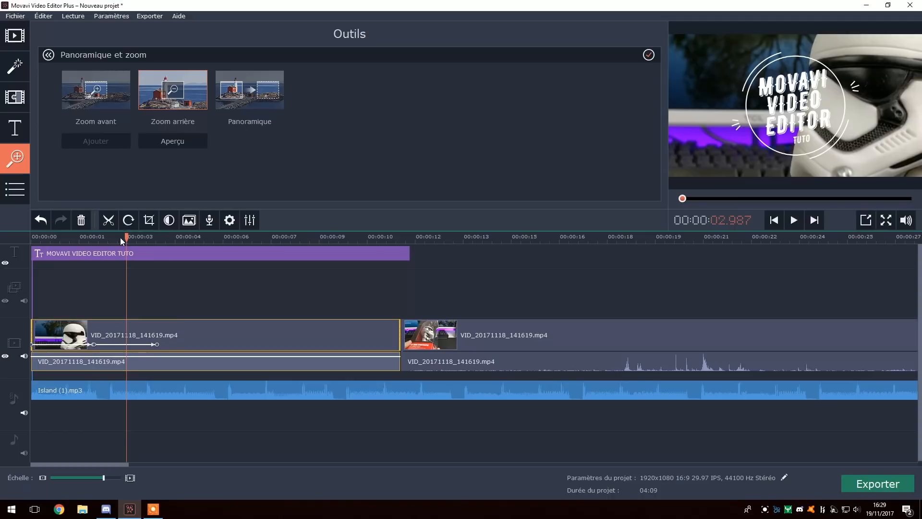
left_click_drag(126, 237, 109, 242)
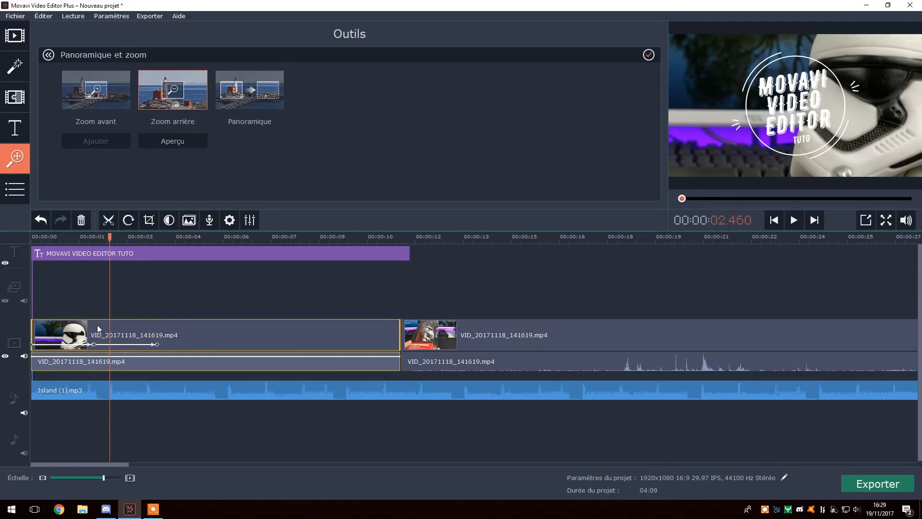
left_click(109, 328)
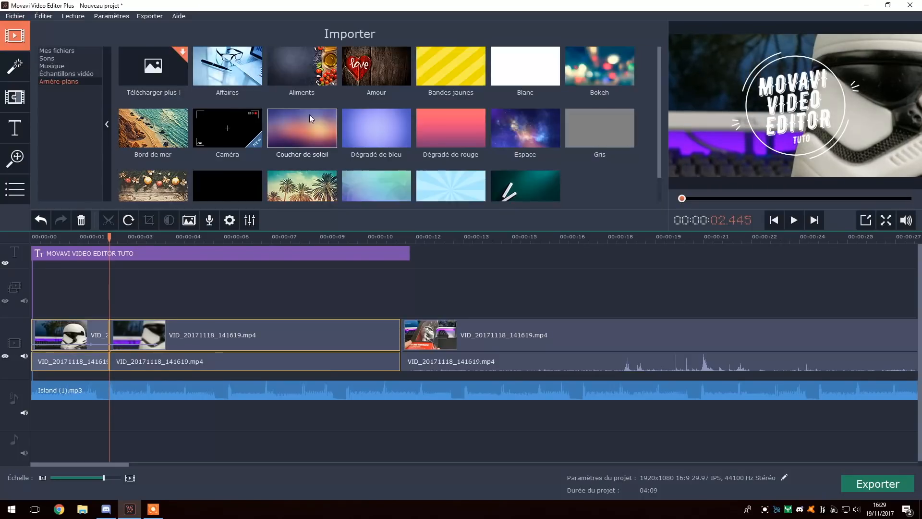
Insert the Noir background at the 2.445-second split and shorten it to a brief black flash of 0.145 seconds
scroll(309, 114, "down", 2)
left_click_drag(252, 170, 114, 329)
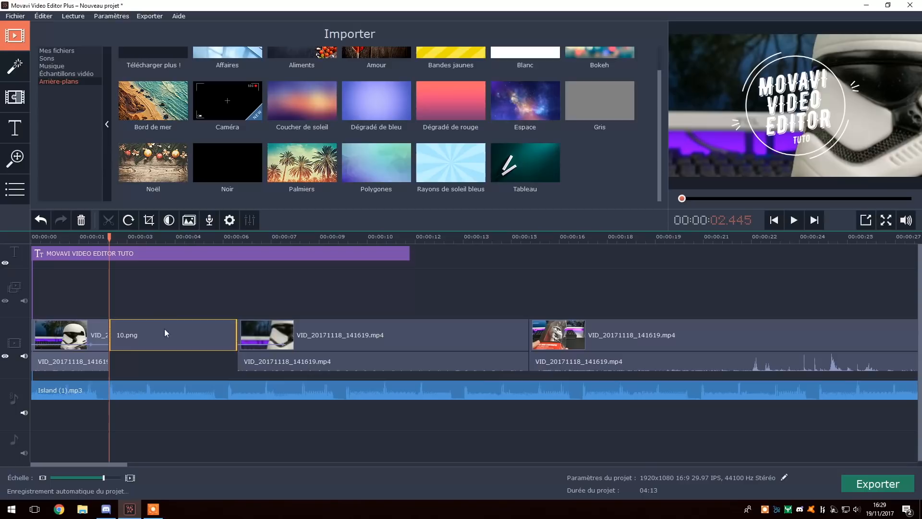
left_click_drag(235, 343, 115, 345)
Split the stormtrooper clip following the black flash at 2.820 seconds
left_click_drag(111, 241, 120, 241)
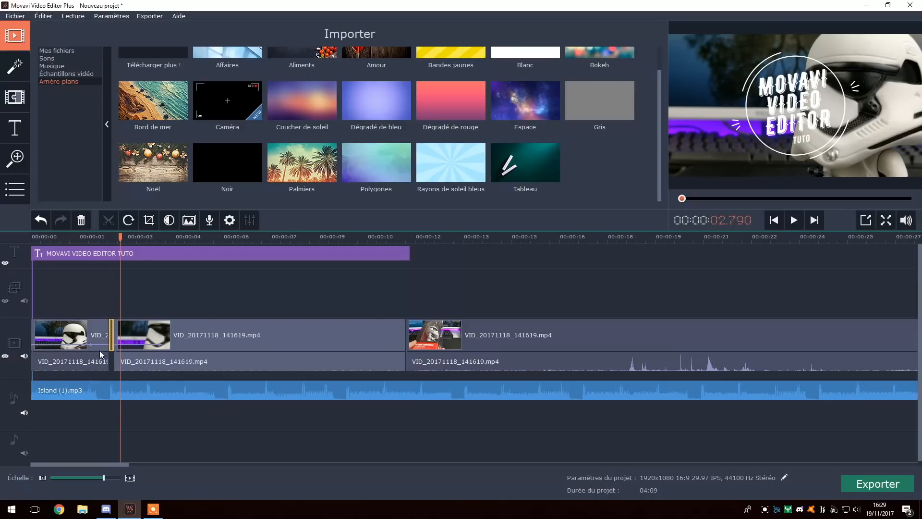
left_click(121, 329)
left_click(104, 219)
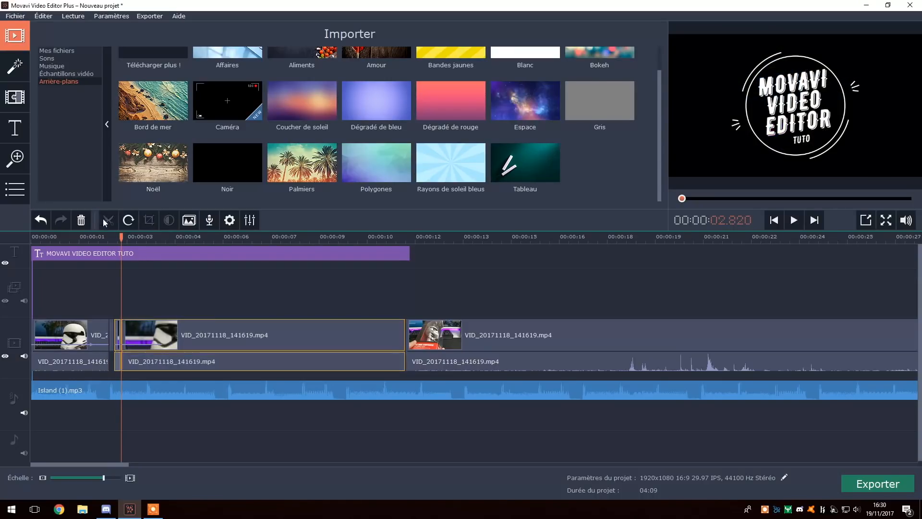
Copy the short black background clip and place the duplicate at the 2.820-second split
left_click(111, 332)
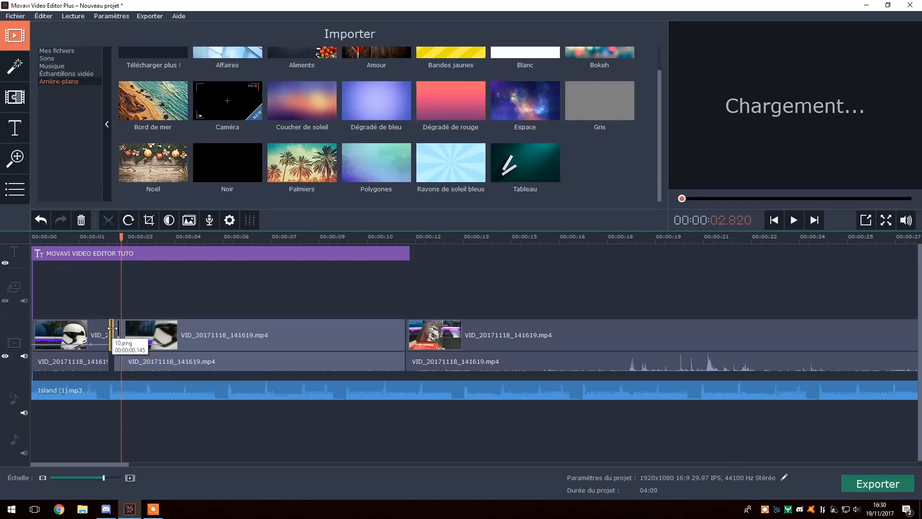
left_click(120, 324)
left_click_drag(122, 323, 123, 330)
Play the opening from the timeline start and scrub back over the zooms and black flashes to review their timing
left_click_drag(68, 237, 24, 239)
key("space")
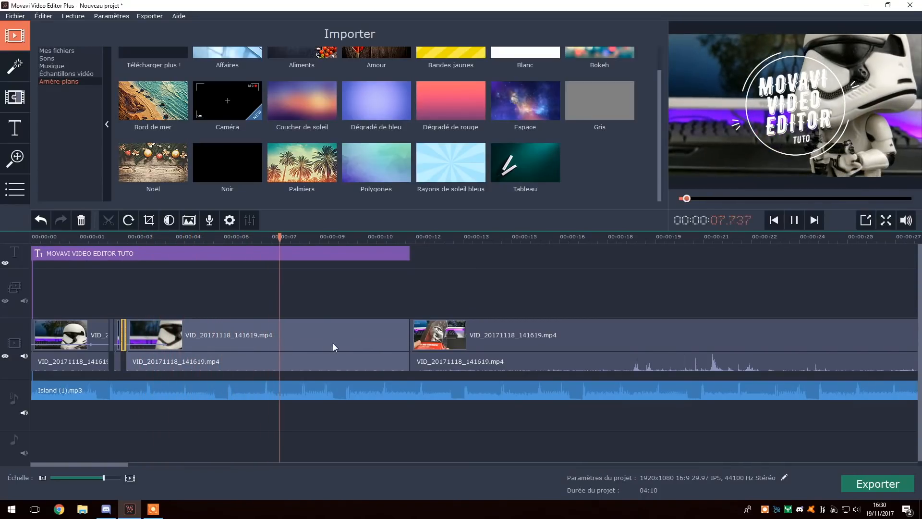
key("space")
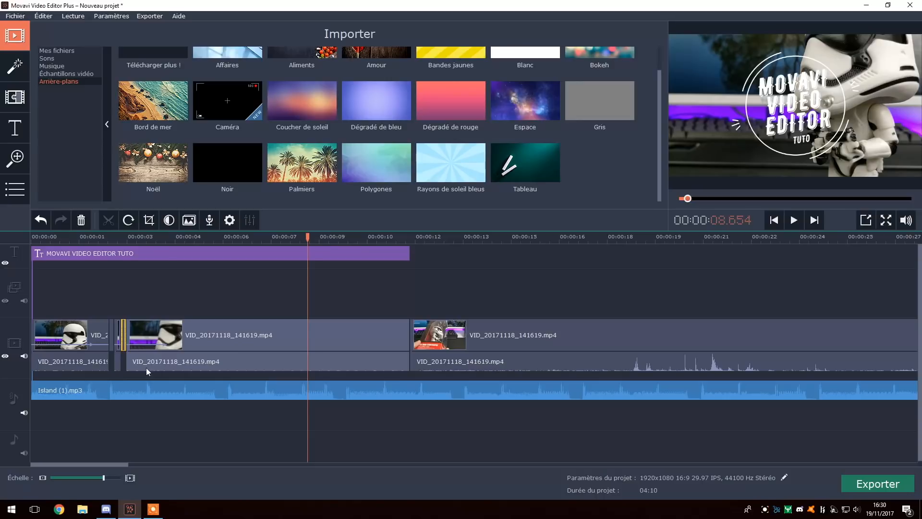
left_click(106, 241)
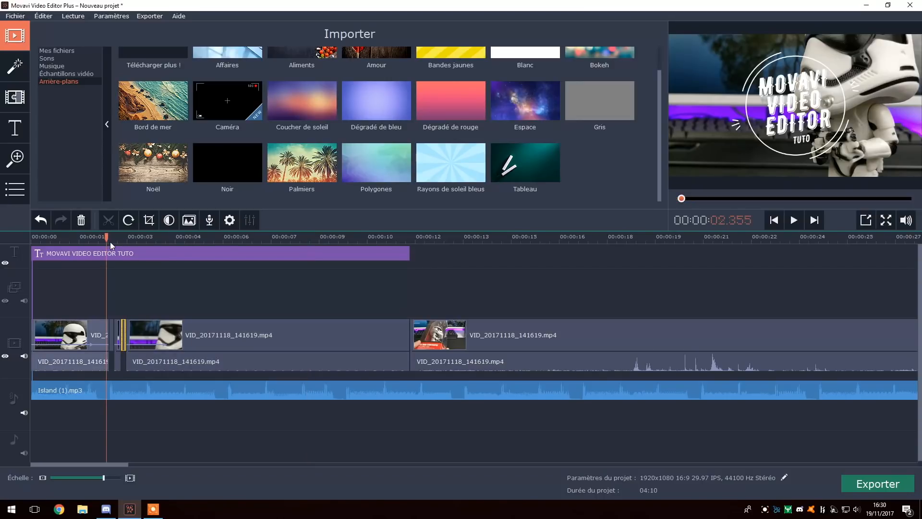
left_click_drag(106, 241, 89, 278)
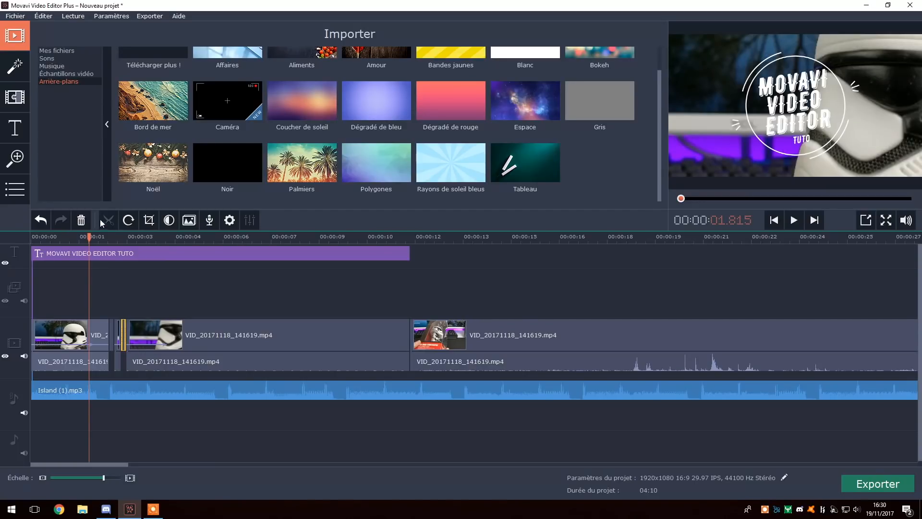
mouse_move(89, 240)
left_mouse_down()
mouse_move(108, 240)
mouse_move(63, 243)
mouse_move(84, 249)
left_mouse_up()
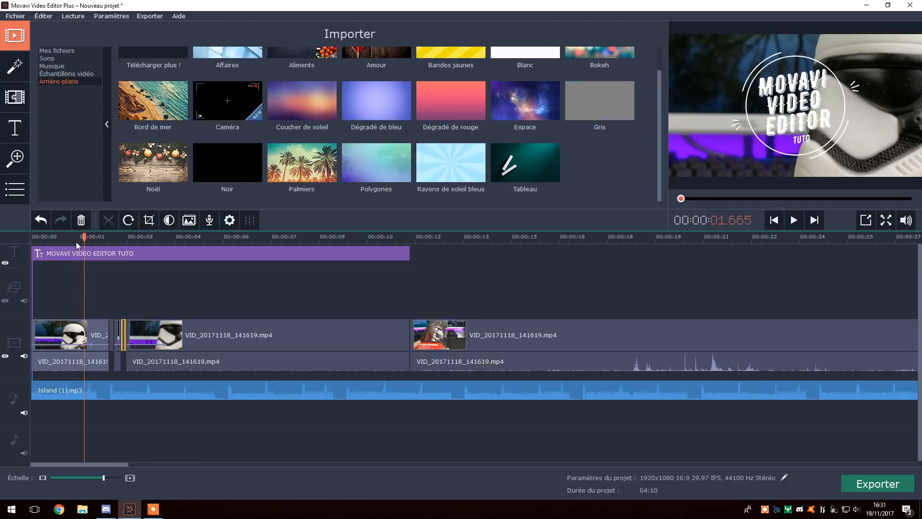
mouse_move(82, 242)
left_mouse_down()
mouse_move(67, 238)
mouse_move(90, 238)
left_mouse_up()
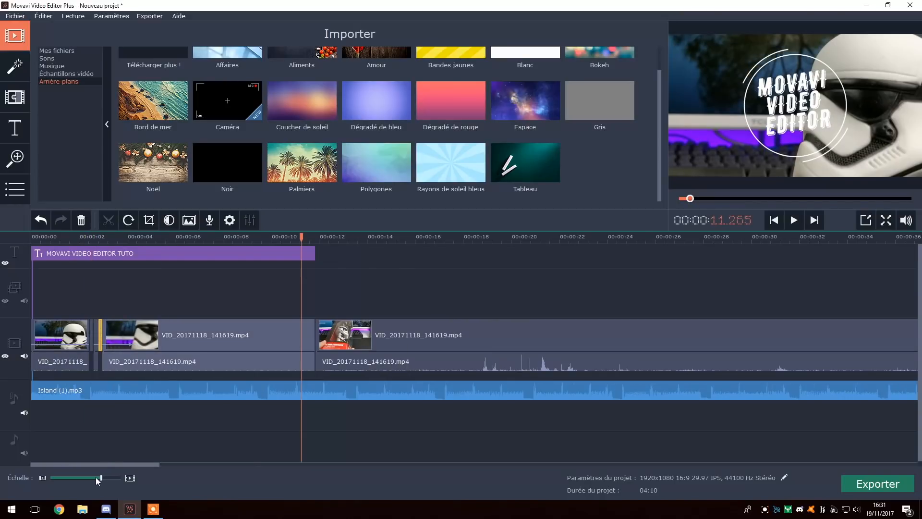
Play the footage that follows the title and split that clip at 25.550 seconds
left_click_drag(99, 478, 93, 478)
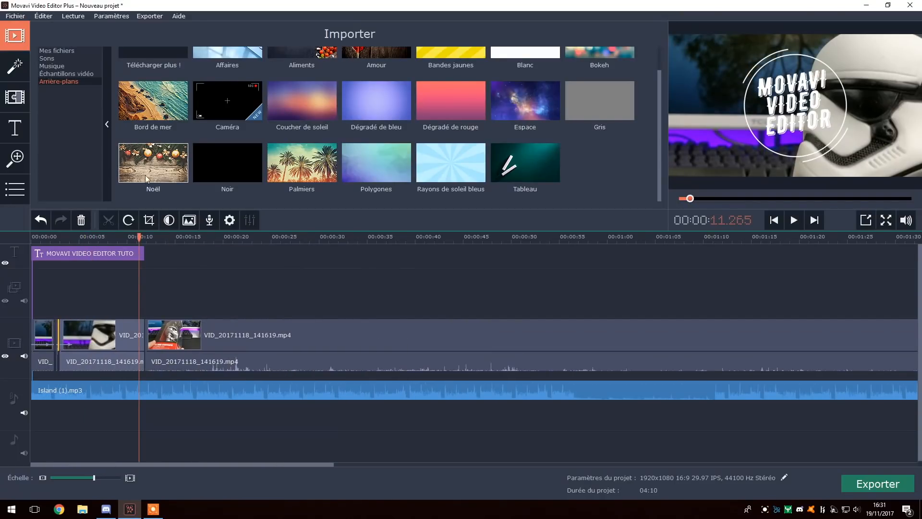
left_click(145, 238)
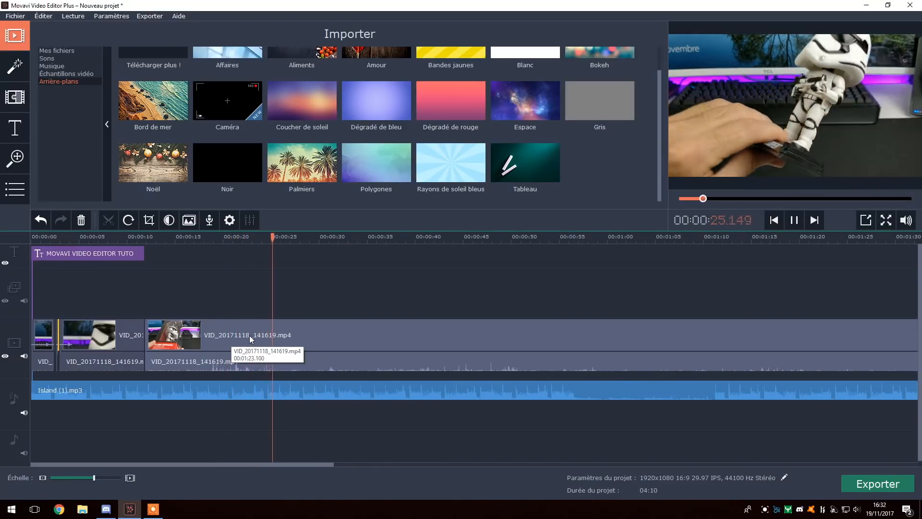
key("space")
left_click(276, 330)
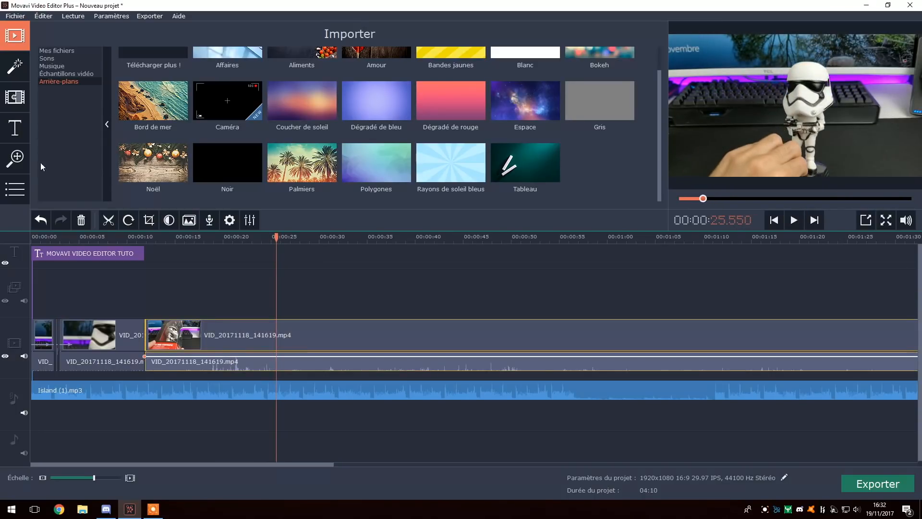
left_click(108, 220)
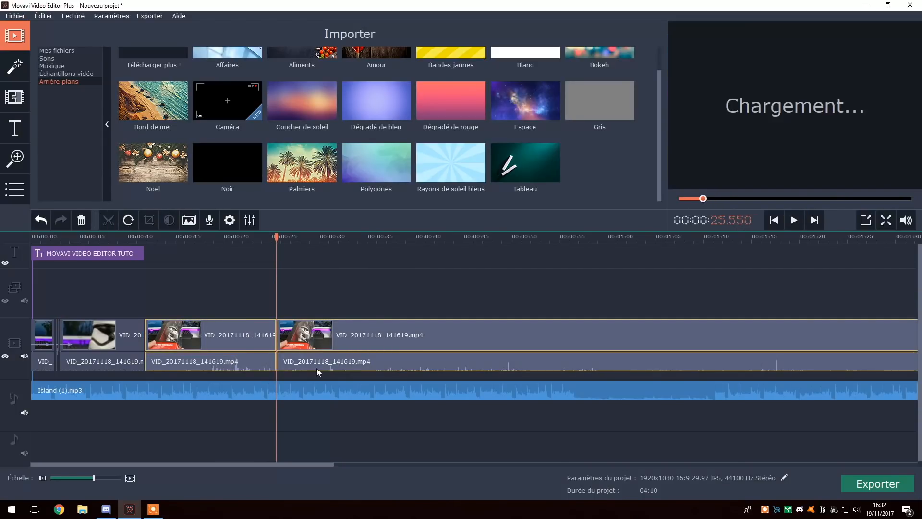
Set the speed of the unboxing segment before the 25.550-second split to 272%
left_click(221, 361)
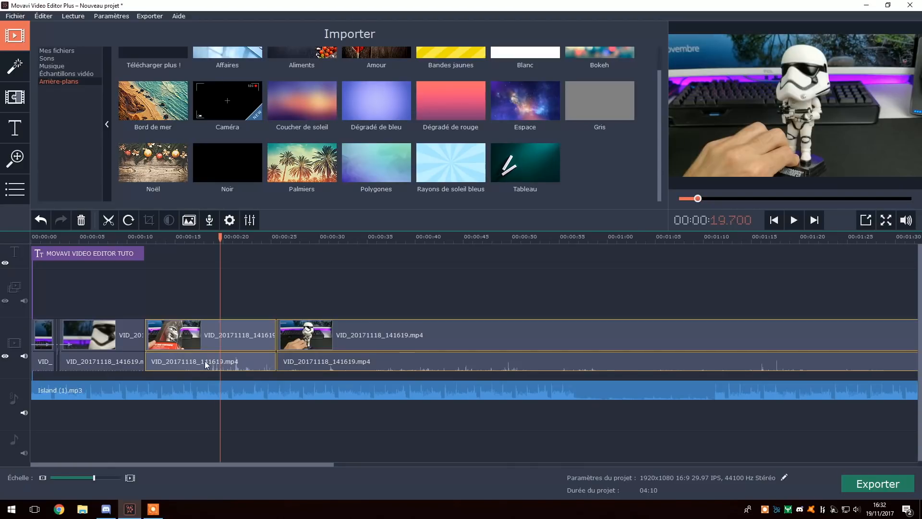
left_click(220, 327)
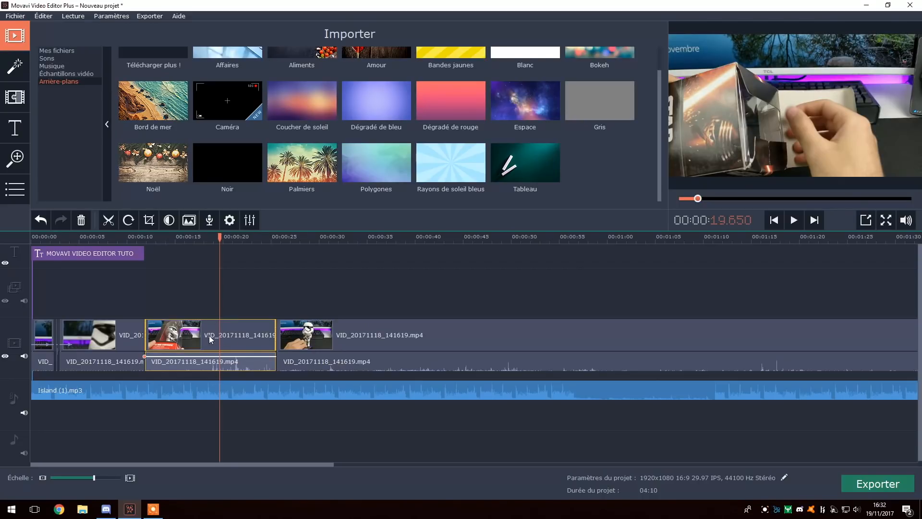
left_click(229, 220)
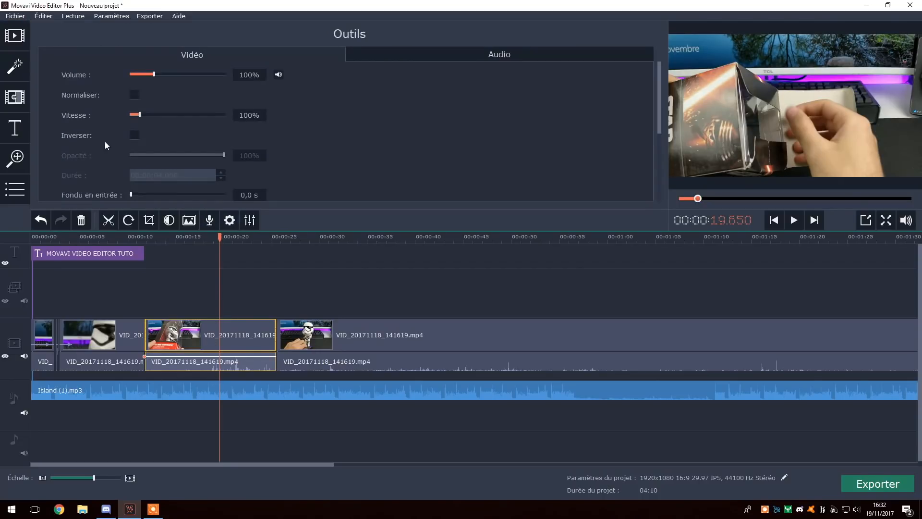
left_click_drag(139, 115, 154, 114)
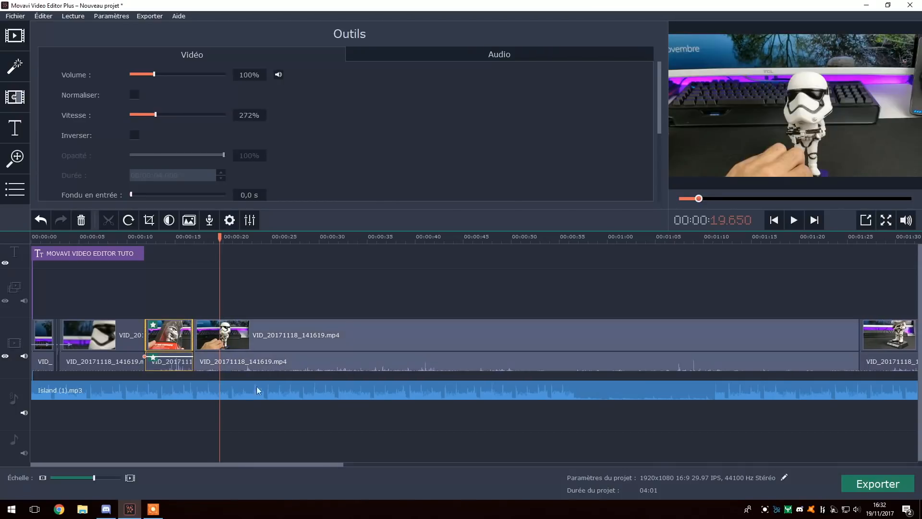
Split the last footage clip at 1:49.350 and again at 1:59.550
left_click(147, 244)
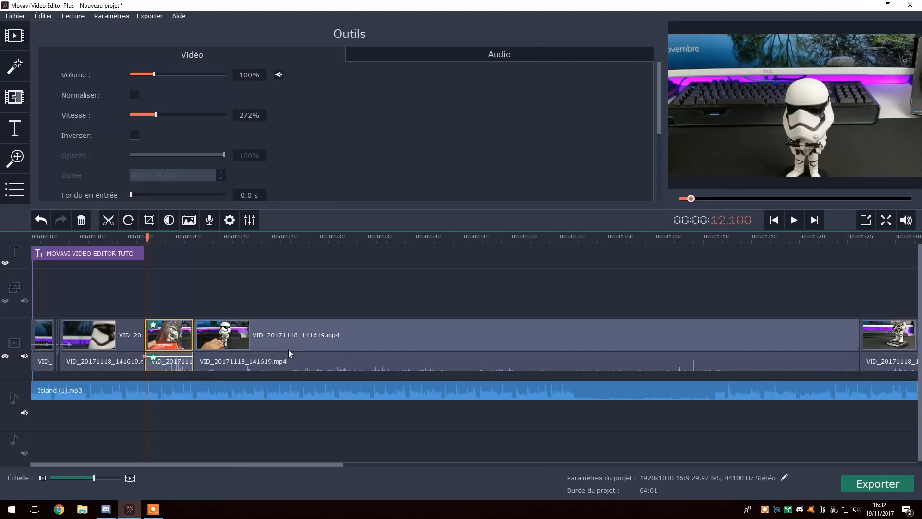
left_click_drag(178, 462, 347, 456)
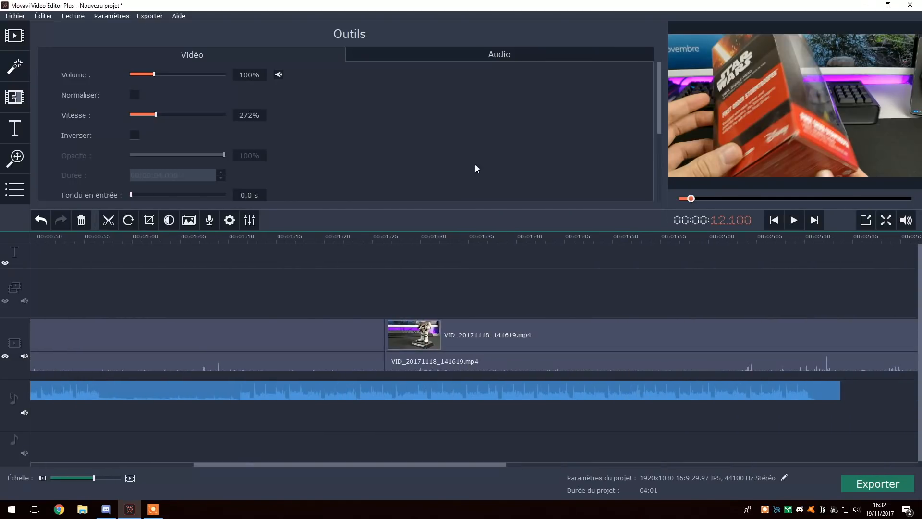
left_click_drag(416, 465, 546, 470)
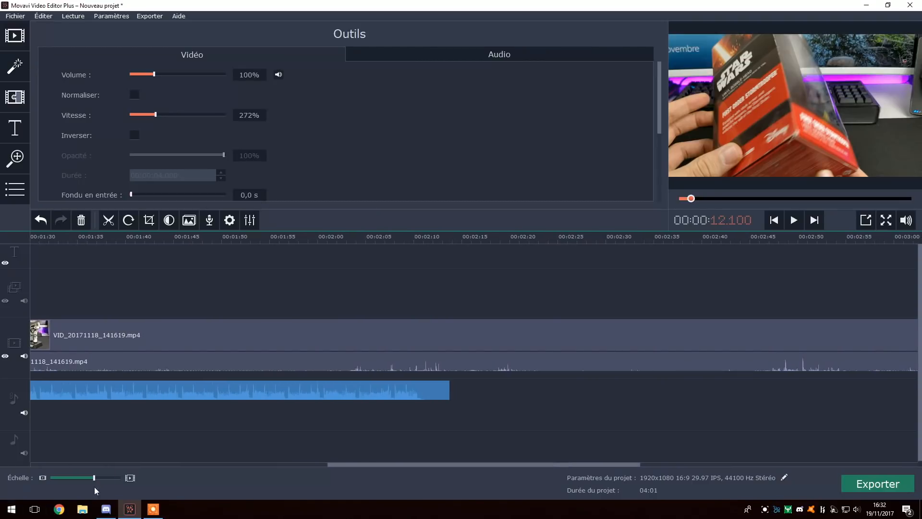
left_click_drag(95, 478, 87, 478)
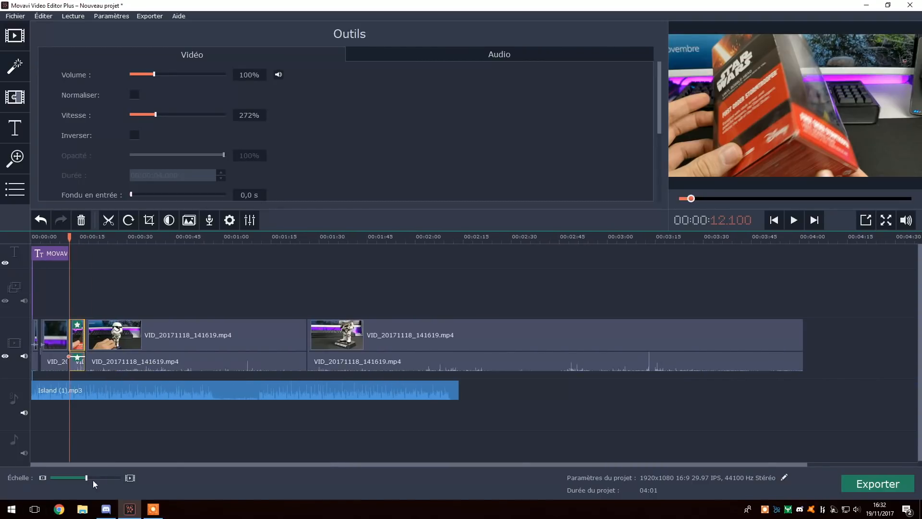
left_click(457, 310)
left_click(469, 320)
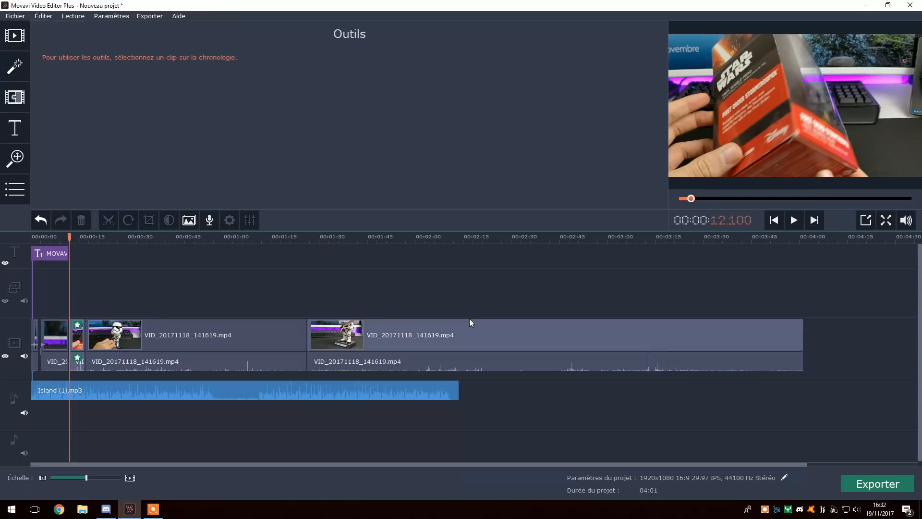
left_click_drag(468, 236, 581, 240)
left_click(381, 329)
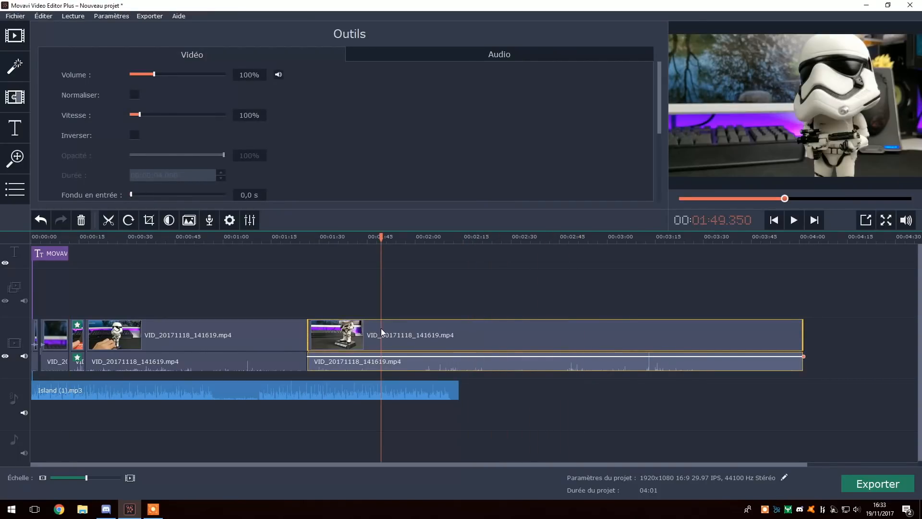
left_click(109, 220)
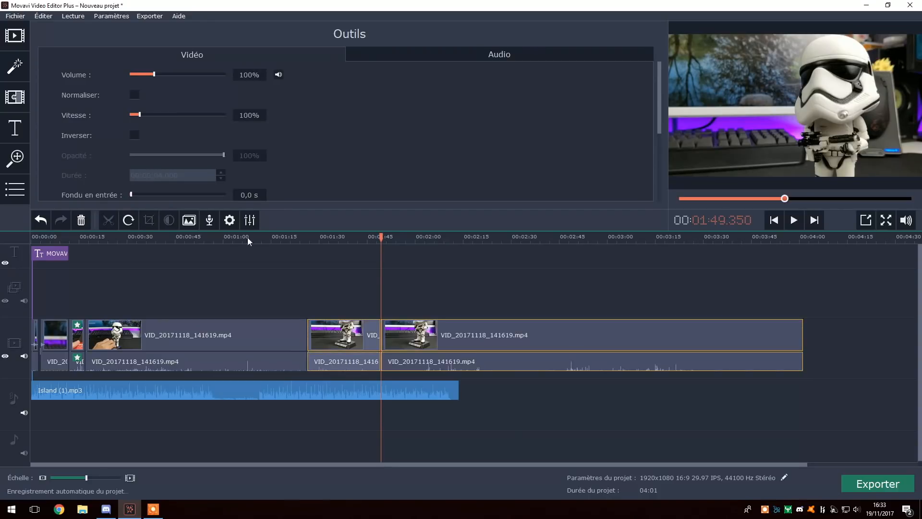
left_click_drag(377, 238, 413, 241)
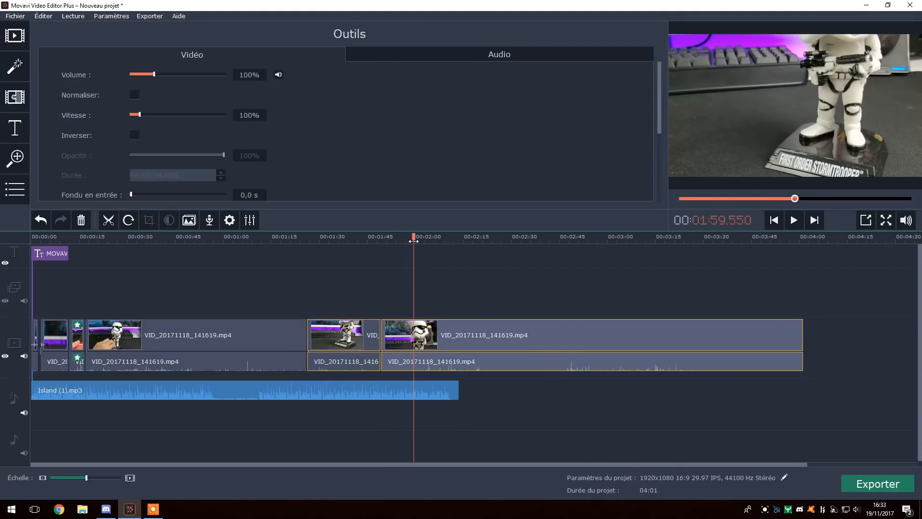
left_click(107, 220)
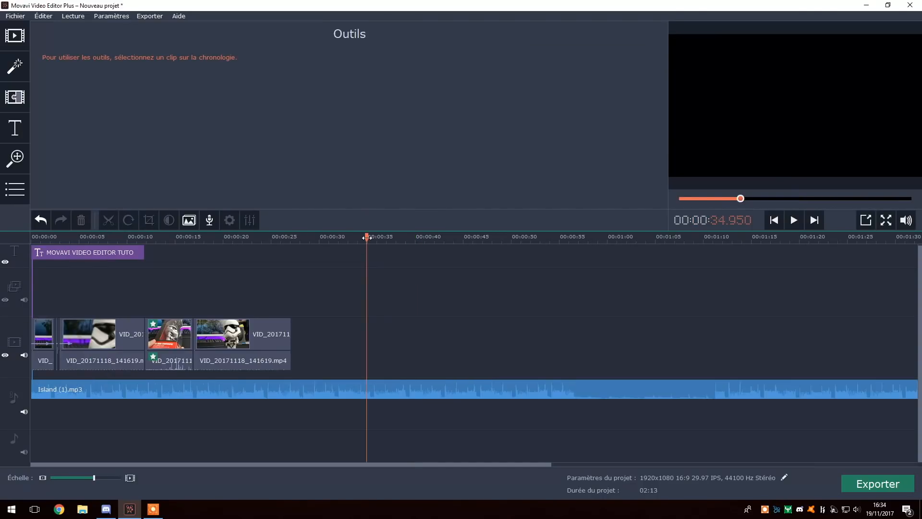
Slow the last remaining stormtrooper clip down to a speed of 72%
left_click_drag(367, 236, 291, 236)
left_click(197, 344)
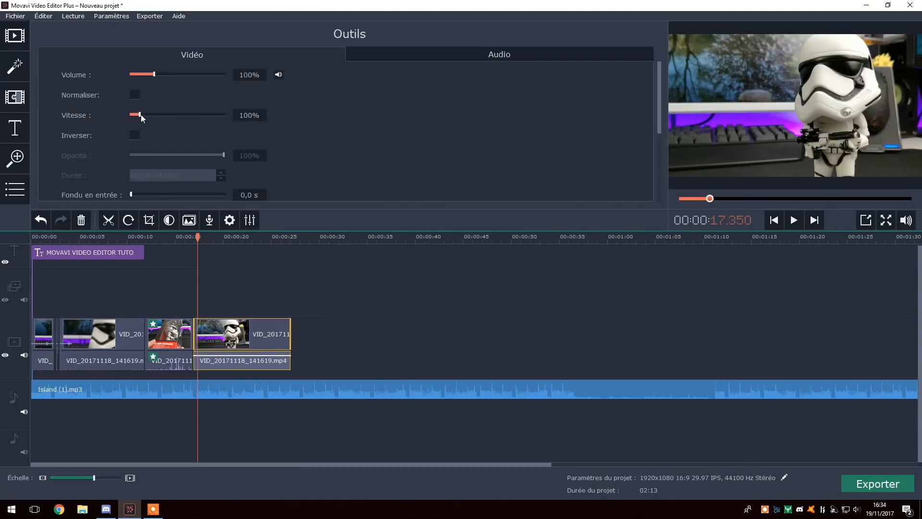
left_click_drag(141, 116, 137, 122)
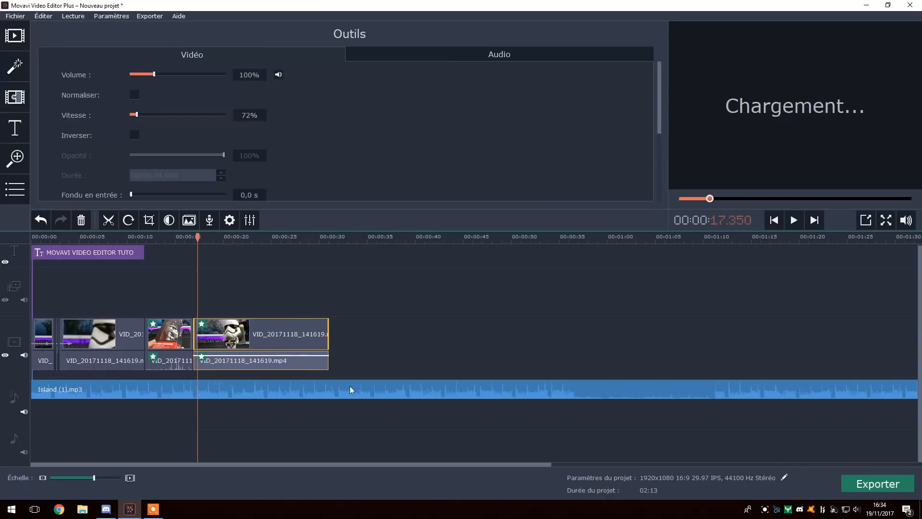
Split the Island music at the end of the footage, at 31.100 seconds, and delete the remainder
left_click_drag(198, 240, 328, 242)
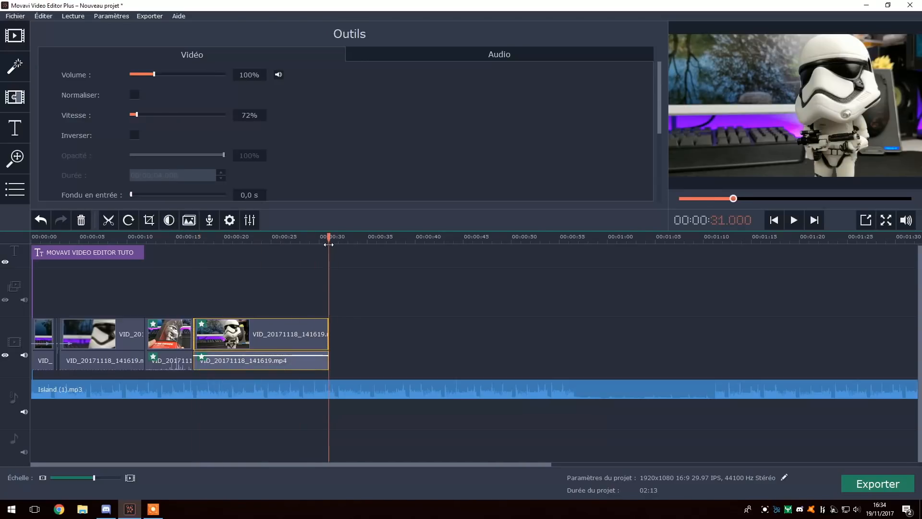
left_click(327, 388)
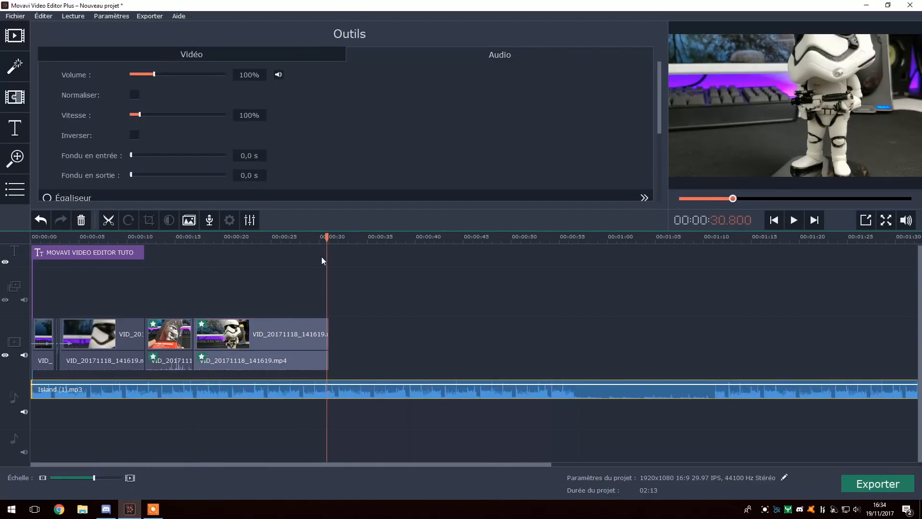
left_click(330, 237)
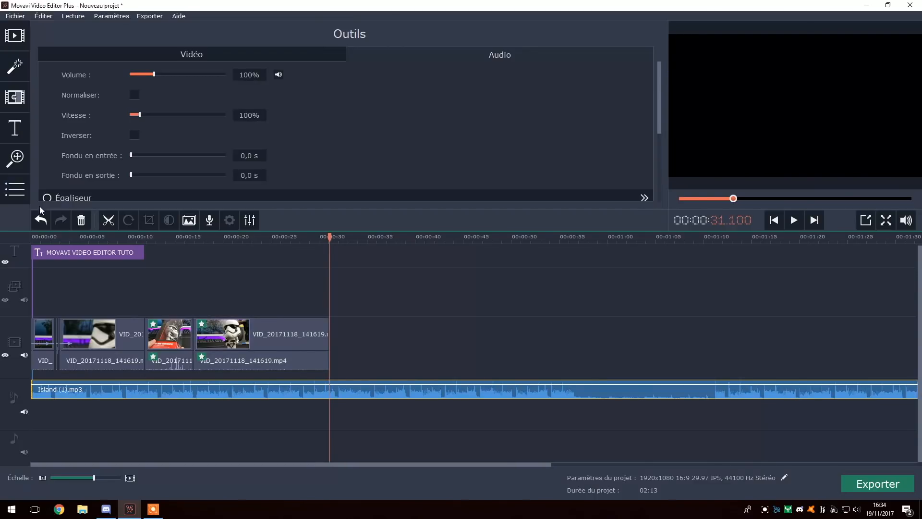
left_click(108, 221)
left_click(387, 406)
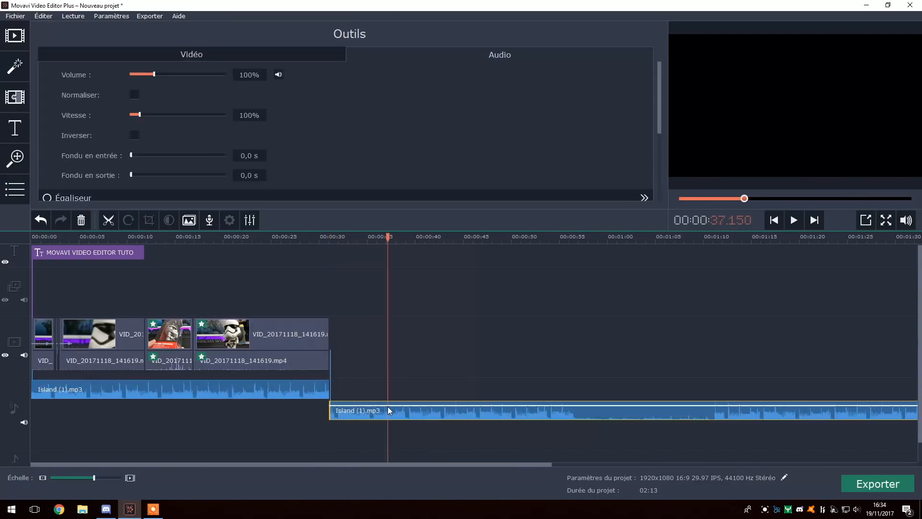
key("Delete")
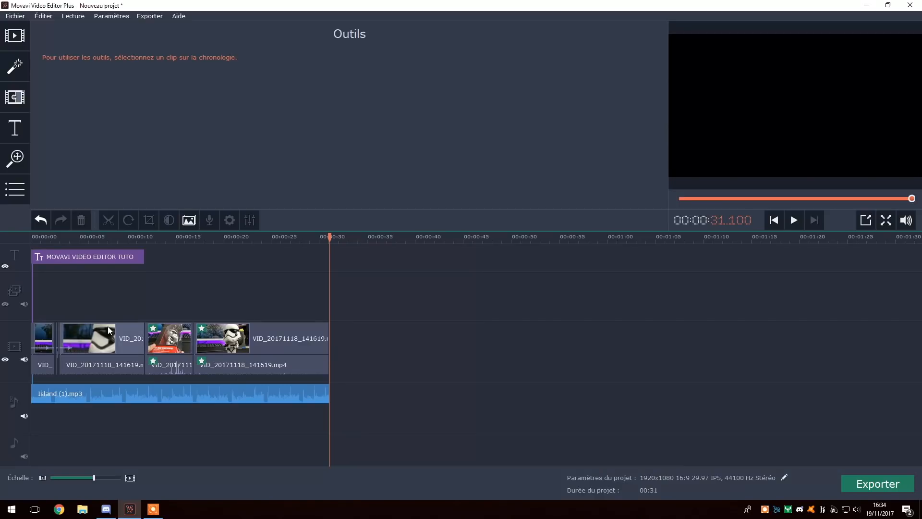
Add the Porte couliss. ↔ transition between the clip under the title and the unboxing clip
left_click_drag(95, 477, 99, 476)
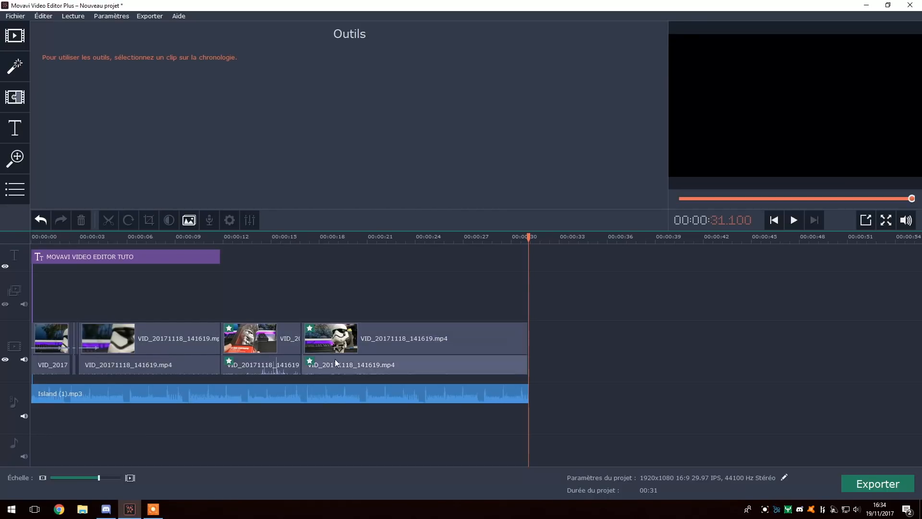
left_click(222, 238)
left_click(221, 237)
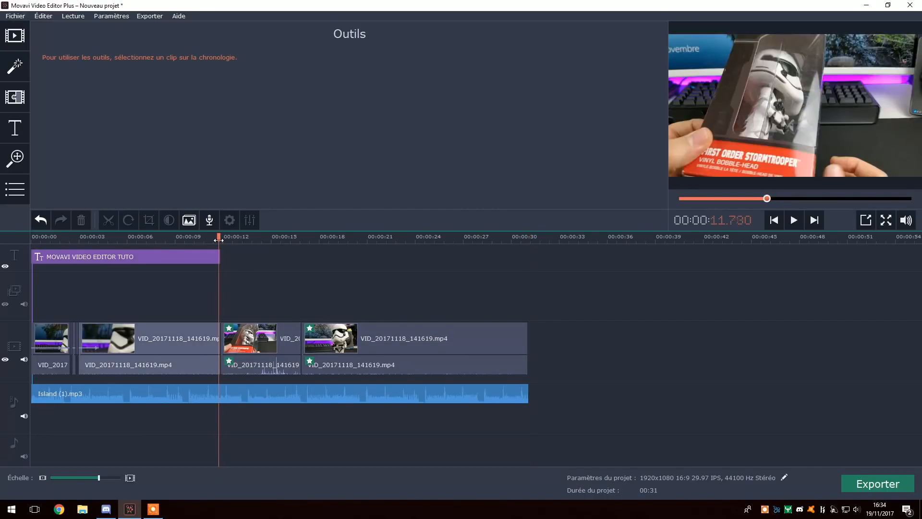
left_click(15, 97)
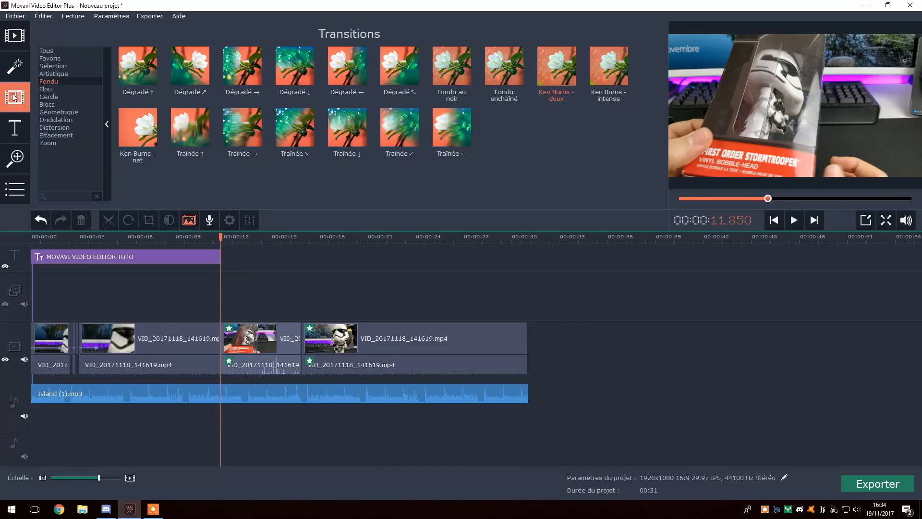
left_click(44, 50)
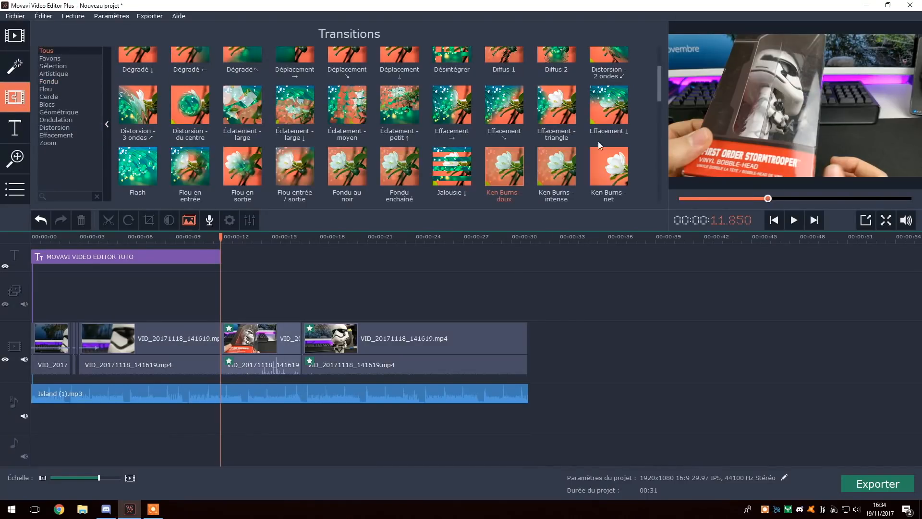
scroll(449, 130, "down", 5)
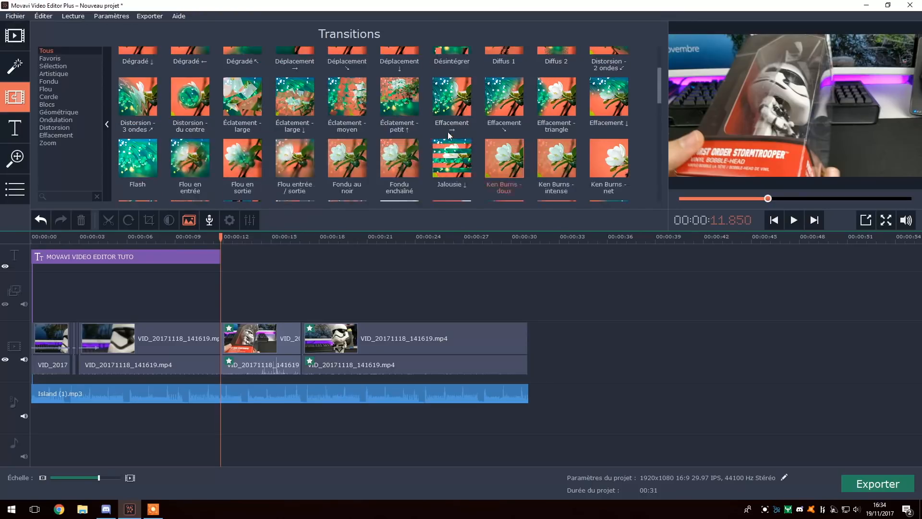
left_click_drag(615, 168, 209, 316)
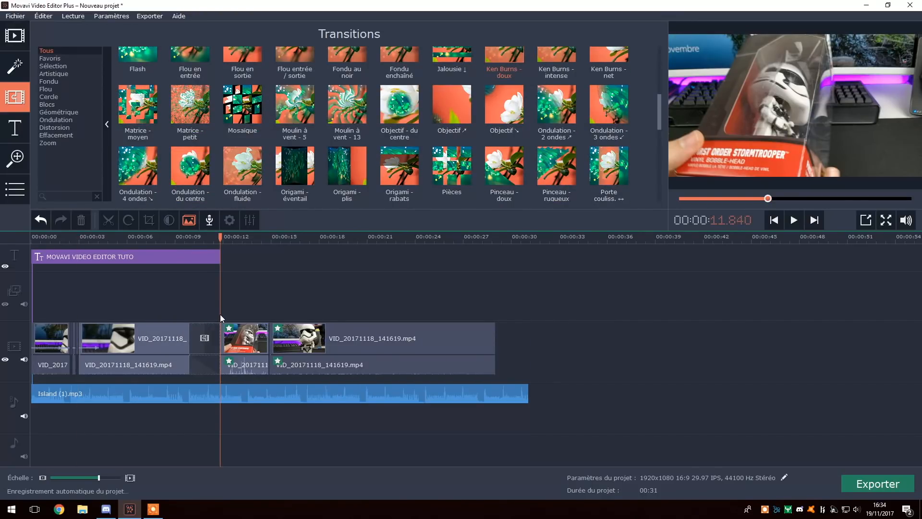
left_click(184, 242)
Place the Tempête video sample on the overlay track above the last stormtrooper clip, starting at about 17.880 seconds
left_click_drag(184, 243, 314, 246)
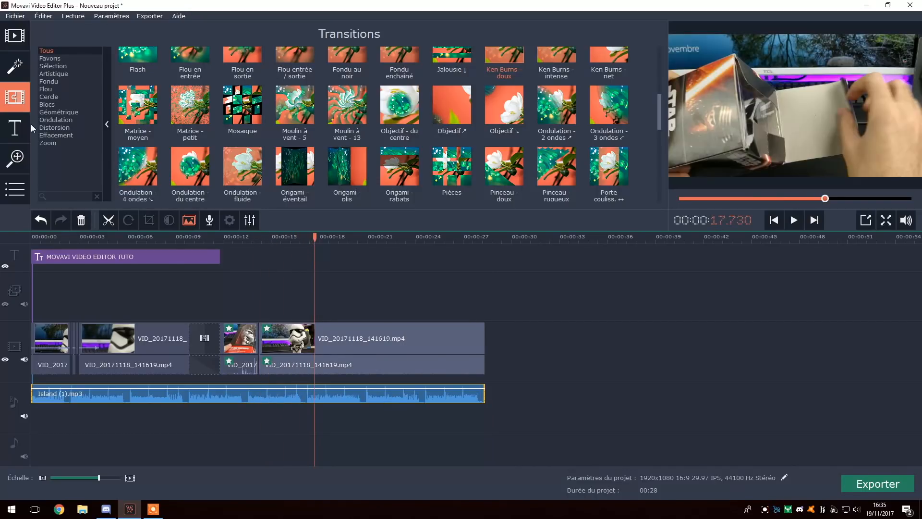
left_click(16, 66)
left_click(22, 45)
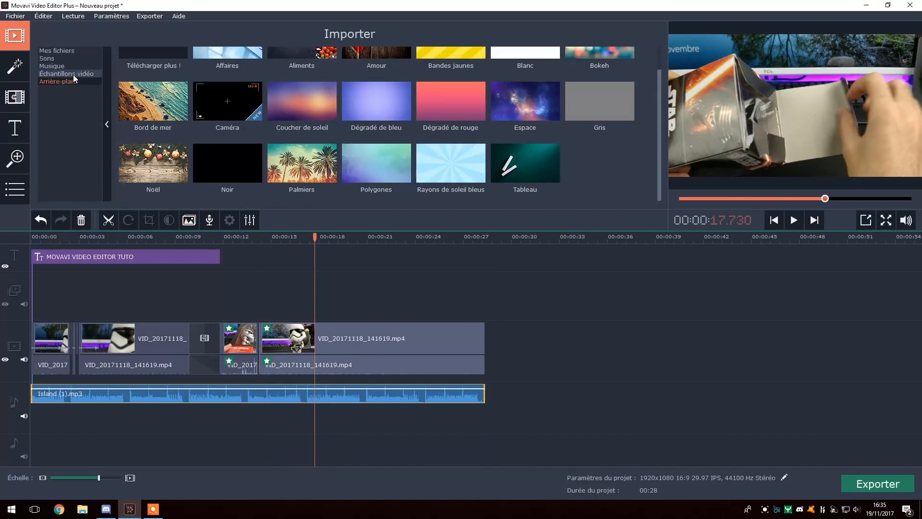
scroll(288, 163, "down", 1)
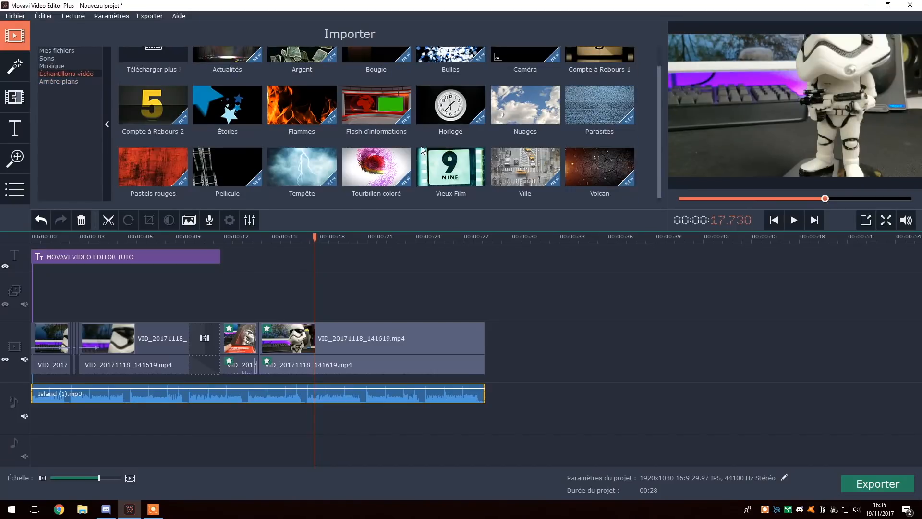
left_click_drag(292, 162, 323, 287)
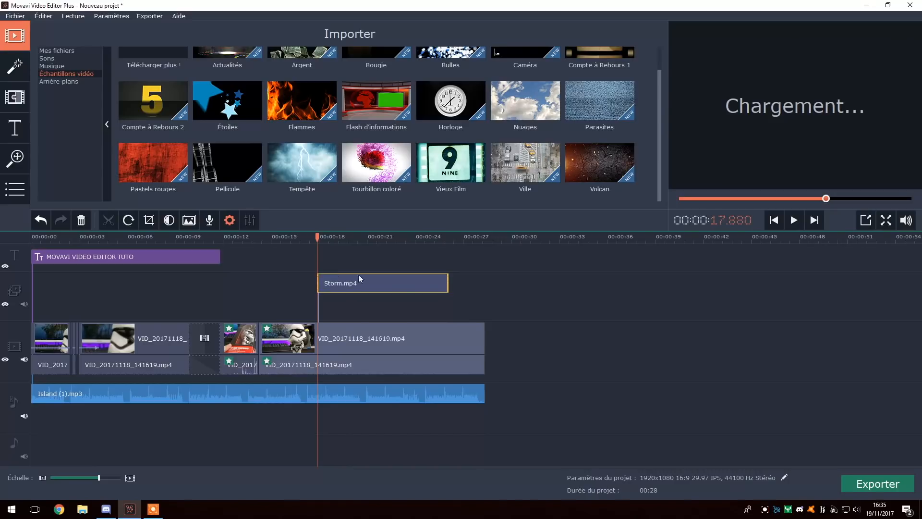
Enlarge the storm overlay so it fills the whole picture frame
double_click(384, 280)
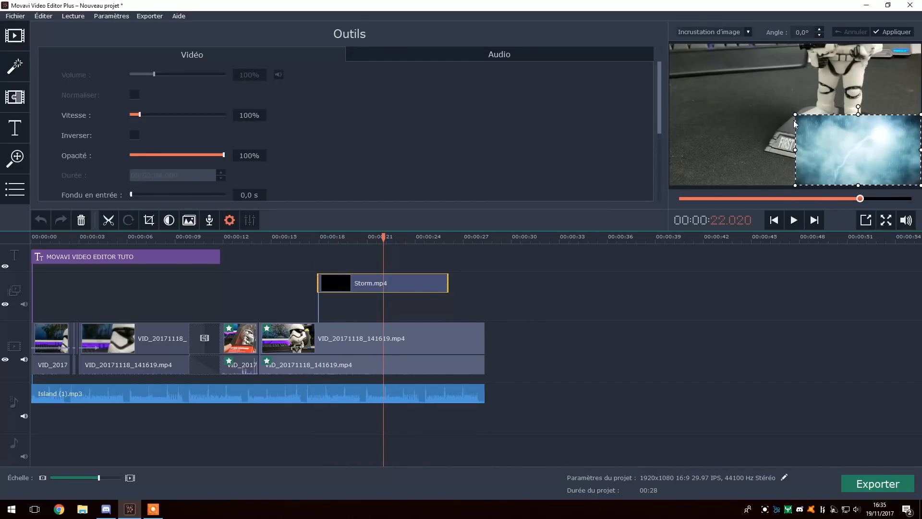
left_click_drag(796, 115, 675, 46)
left_click_drag(654, 86, 644, 90)
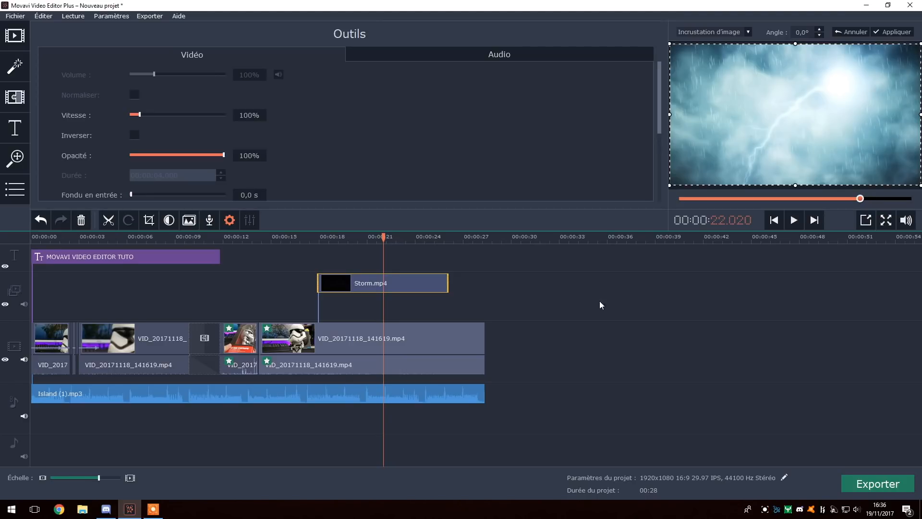
Set the storm overlay's opacity to 31% and play back the section
left_click(222, 154)
left_click_drag(223, 154, 165, 167)
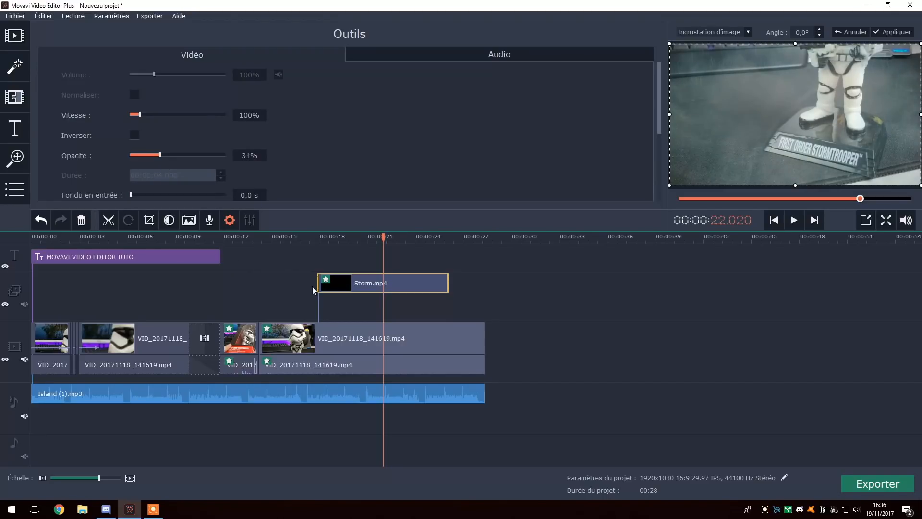
left_click(304, 237)
key("space")
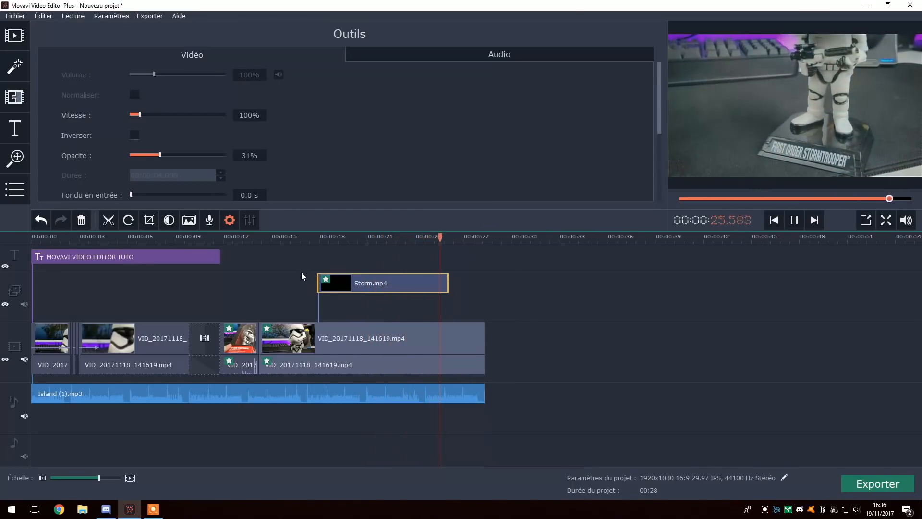
Duplicate the storm overlay directly after the original and trim the copy to the end of the footage
left_click(361, 284)
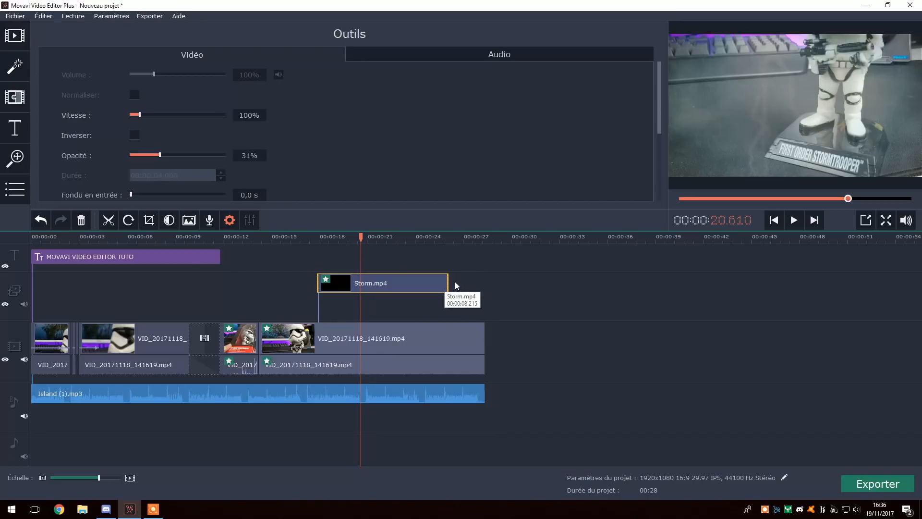
left_click_drag(446, 282, 504, 284)
left_click(359, 285)
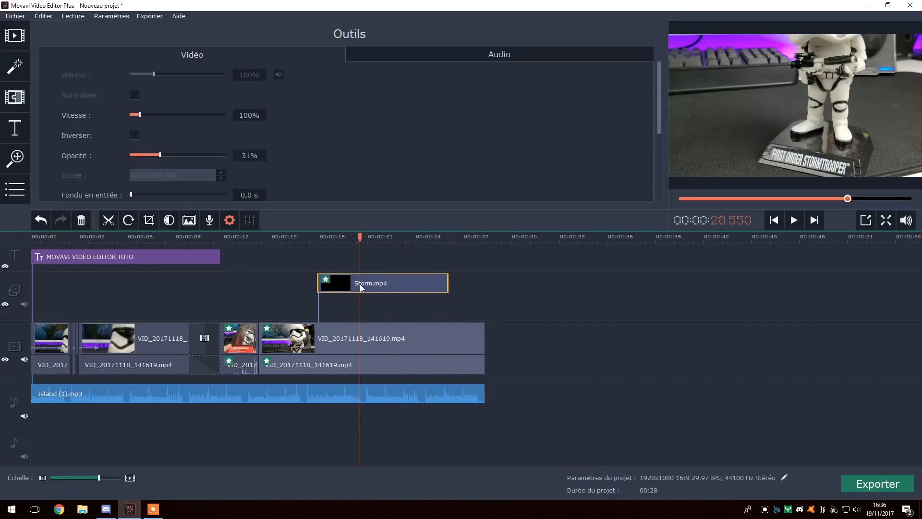
left_click_drag(442, 237, 450, 237)
key("ctrl+v")
left_click_drag(515, 281, 509, 282)
left_click_drag(578, 284, 481, 301)
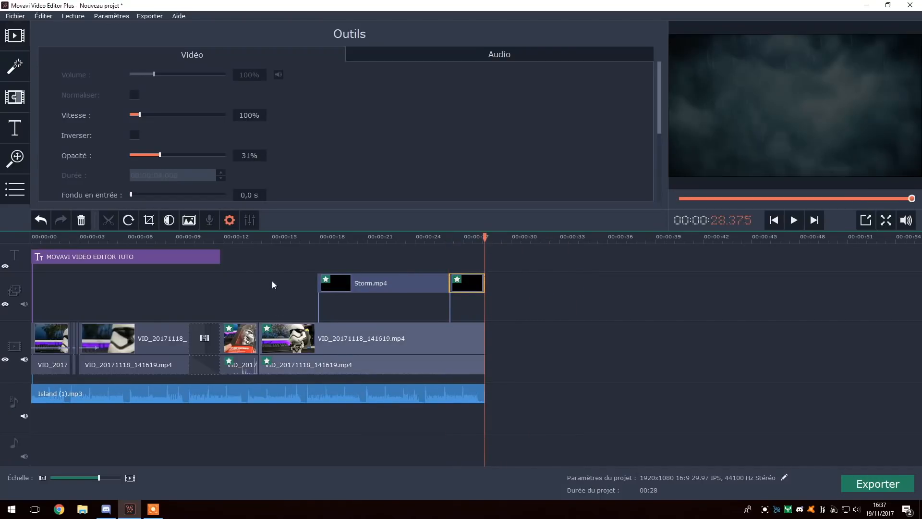
Add a Tiers inférieur title above the storm overlay, starting at 17.850 seconds
left_click(298, 240)
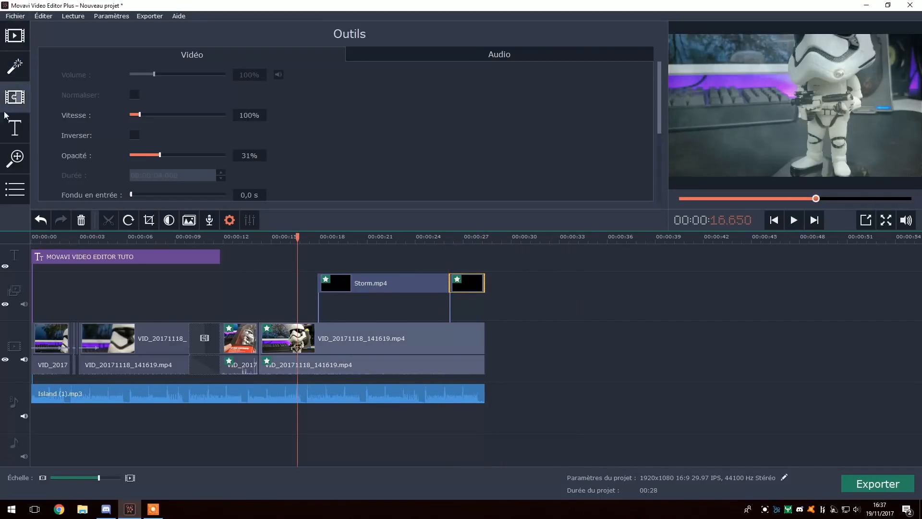
left_click(4, 139)
scroll(324, 130, "down", 3)
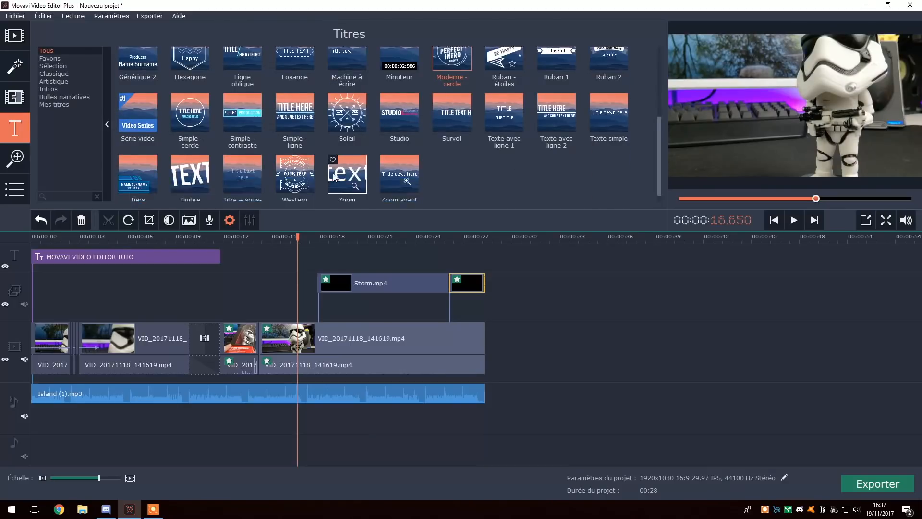
left_click_drag(130, 169, 336, 256)
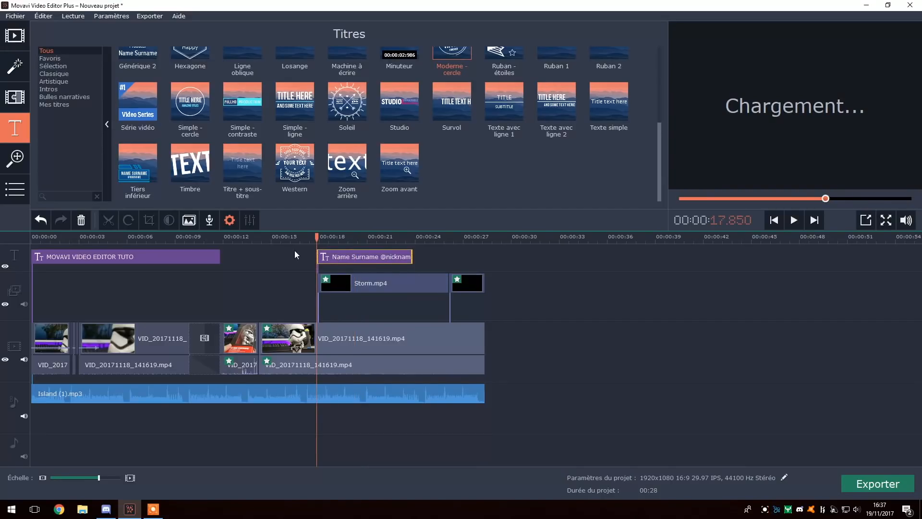
Change the lower-third title's lines to "que la force soit" and "avec vous !"
left_click(331, 241)
left_click(346, 256)
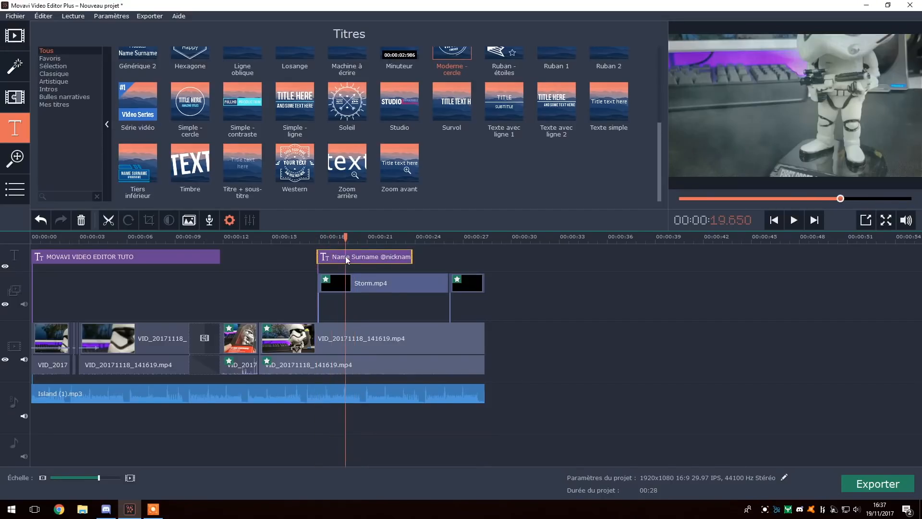
double_click(346, 257)
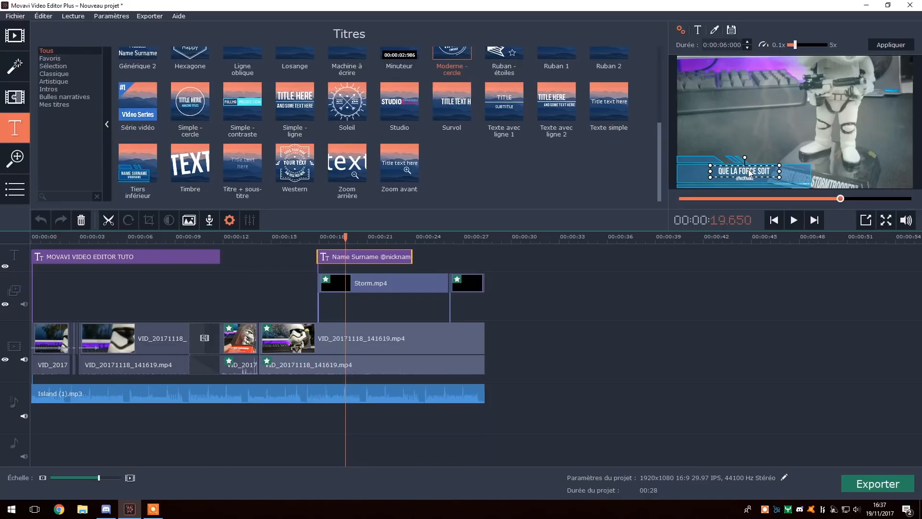
left_click(738, 178)
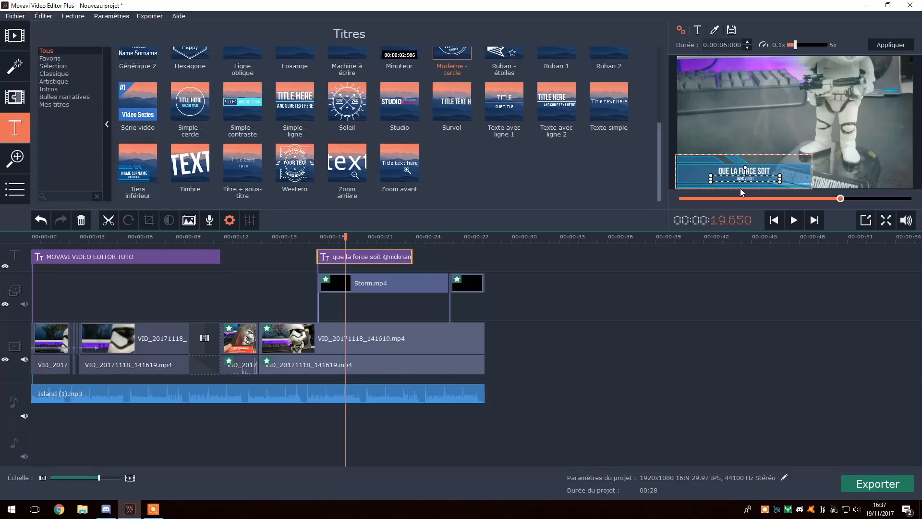
left_click(605, 278)
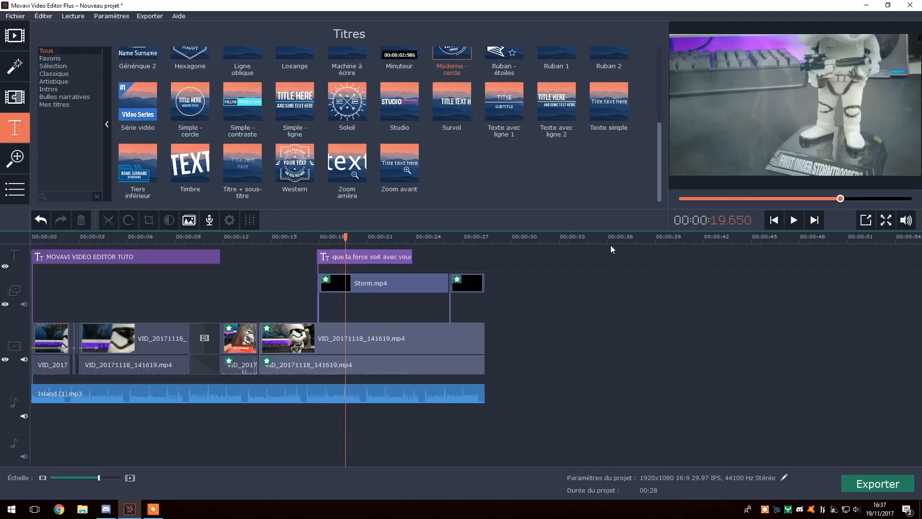
Add the Orage sound effect to the audio track under the storm section and start it at 16.890 seconds
left_click(317, 238)
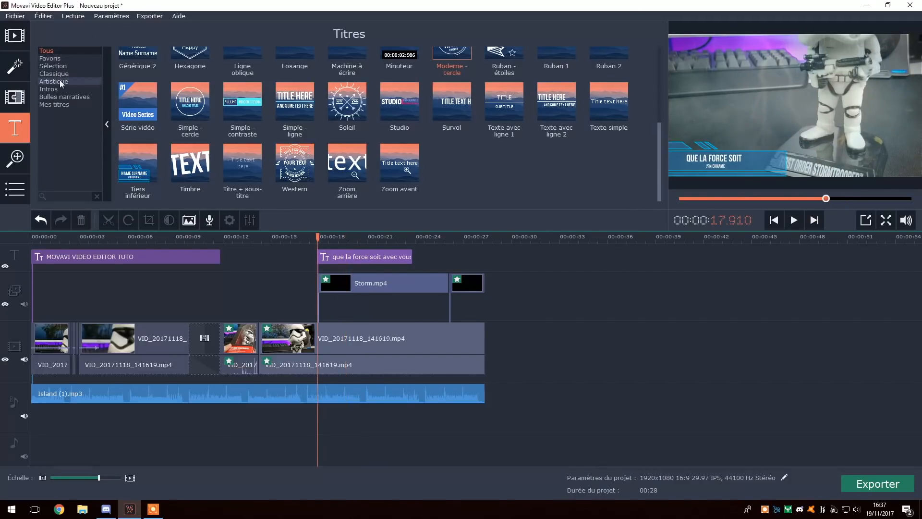
left_click(15, 36)
left_click(54, 59)
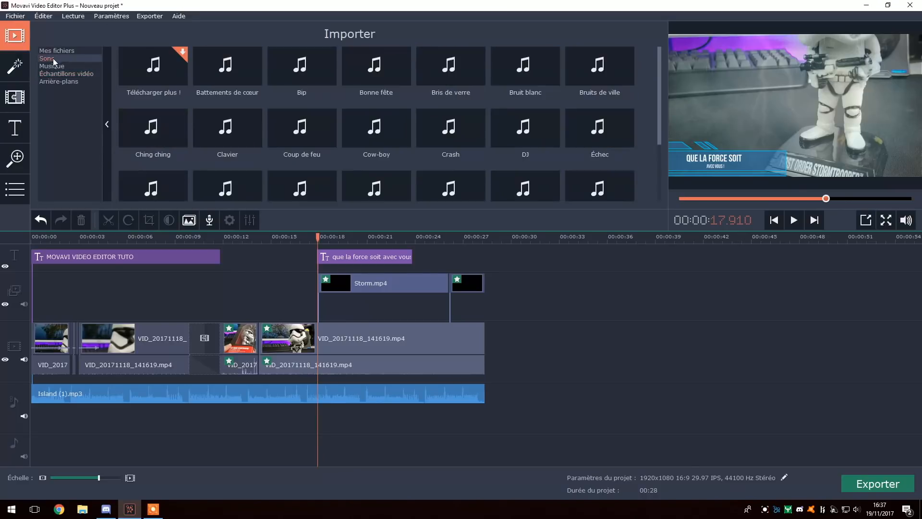
scroll(299, 148, "down", 1)
scroll(299, 146, "down", 2)
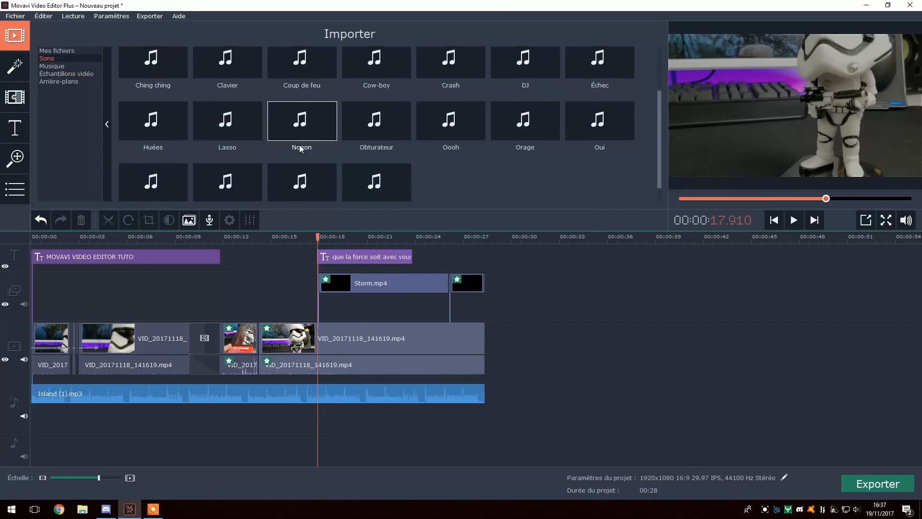
scroll(277, 155, "up", 1)
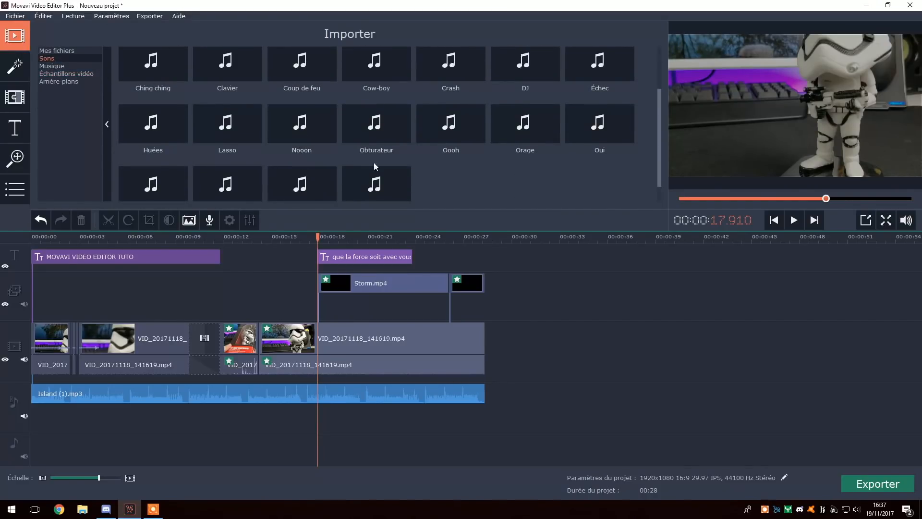
left_click_drag(522, 131, 342, 412)
left_click(341, 391)
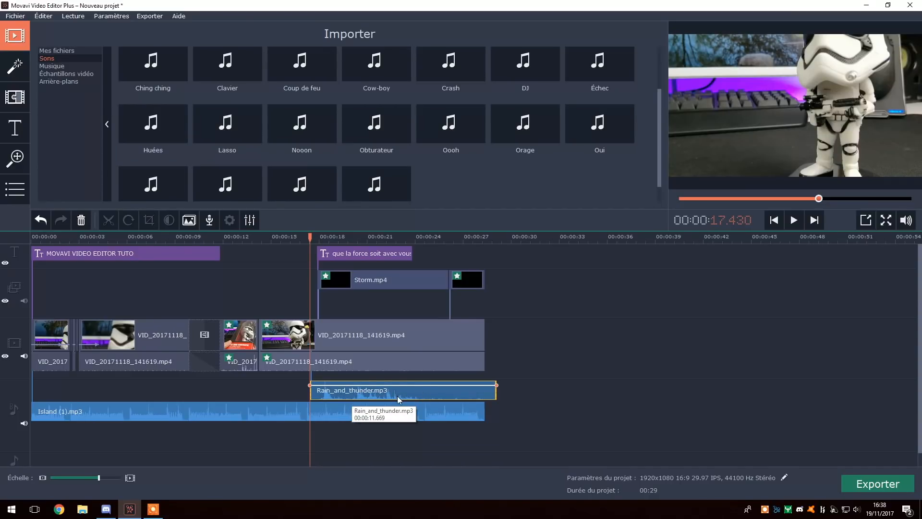
left_click_drag(395, 394, 386, 393)
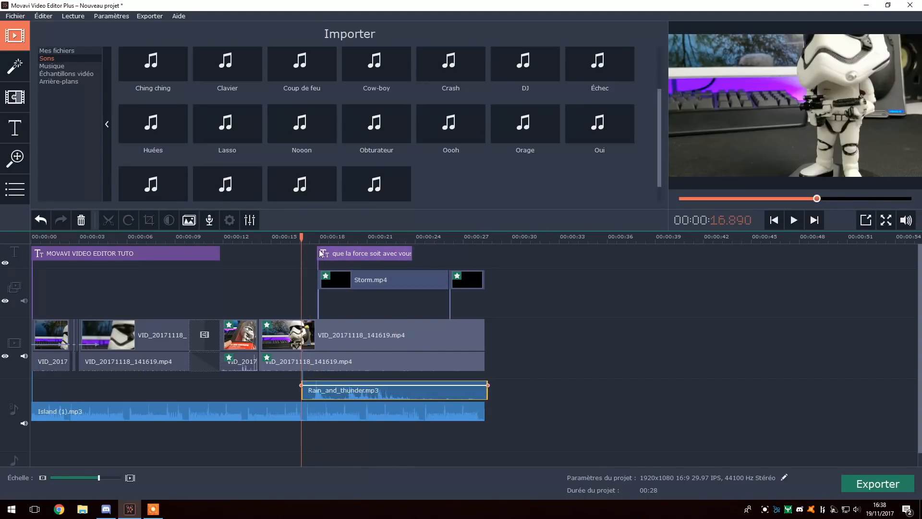
Trim the thunder sound to start at 17.910 seconds and end with the footage, and play back the storm section
left_click(486, 395)
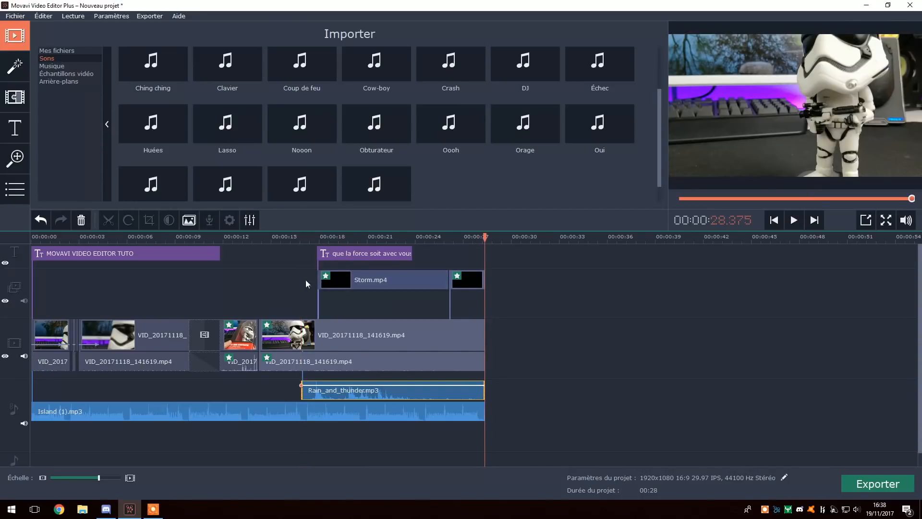
left_click_drag(301, 390, 318, 386)
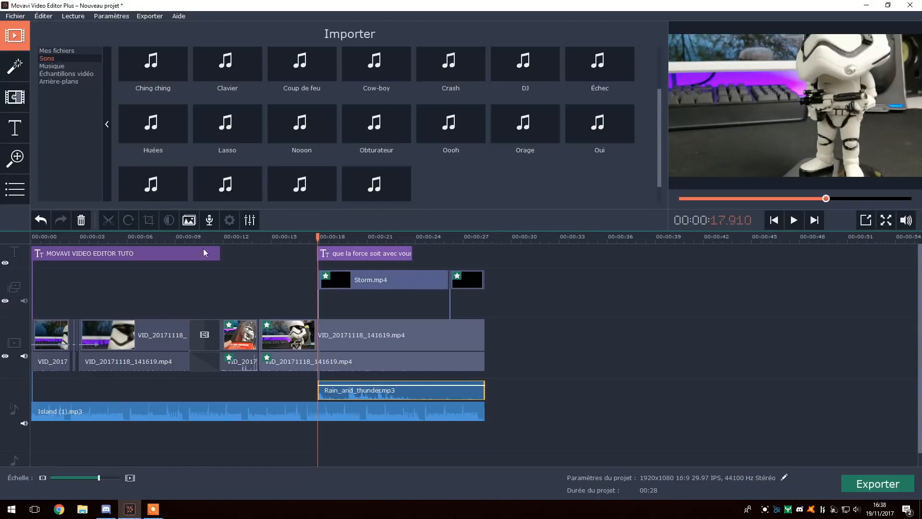
key("space")
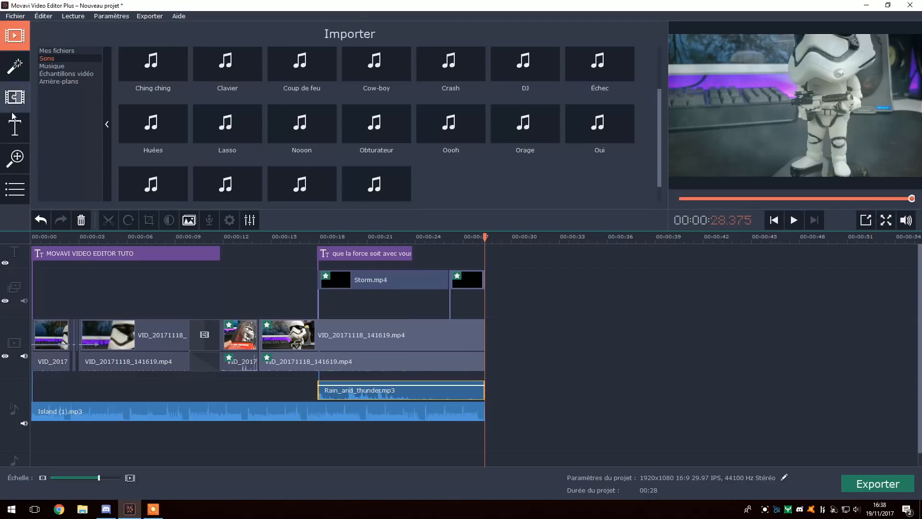
Add the Flou en sortie blur transition at the end of the last video clip and preview the ending
left_click(22, 70)
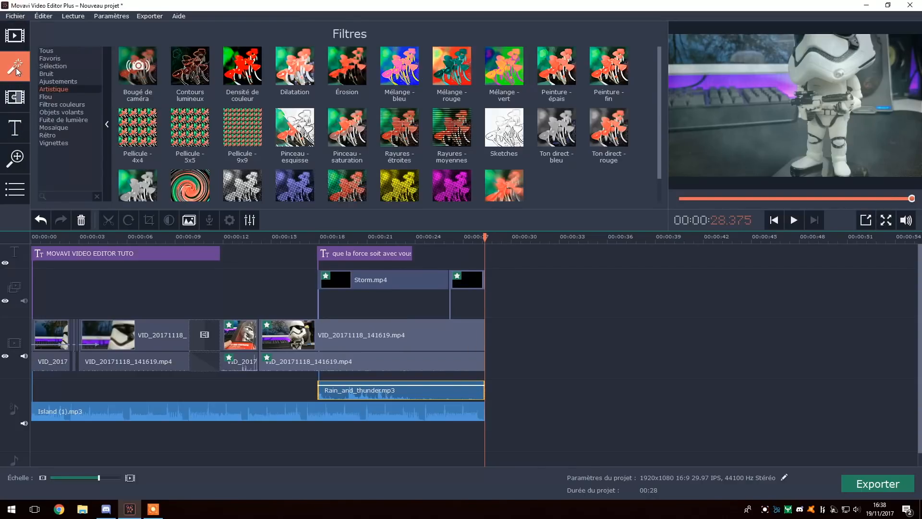
left_click(14, 99)
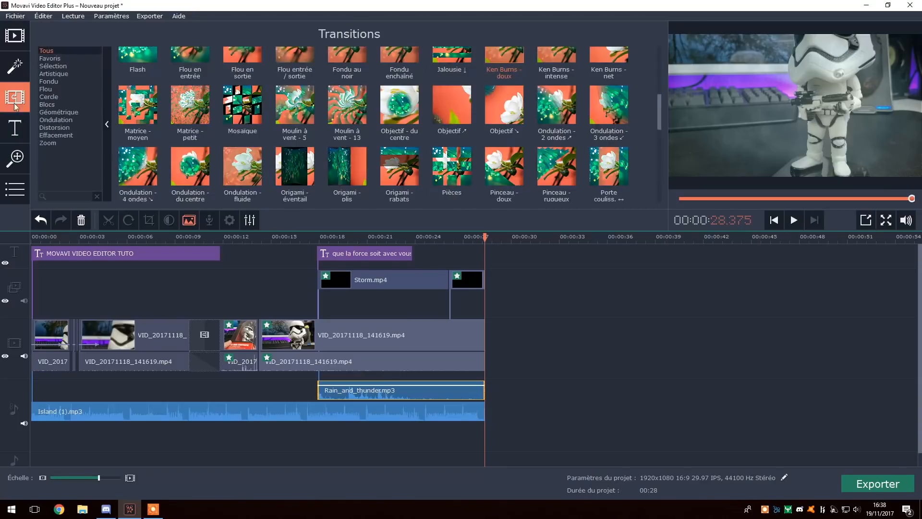
scroll(456, 135, "down", 2)
scroll(457, 136, "up", 2)
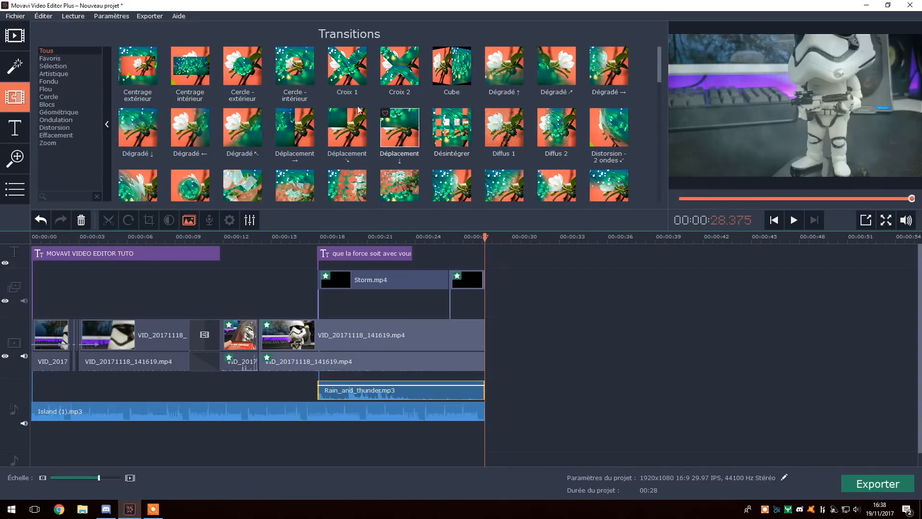
left_click(48, 96)
left_click(53, 89)
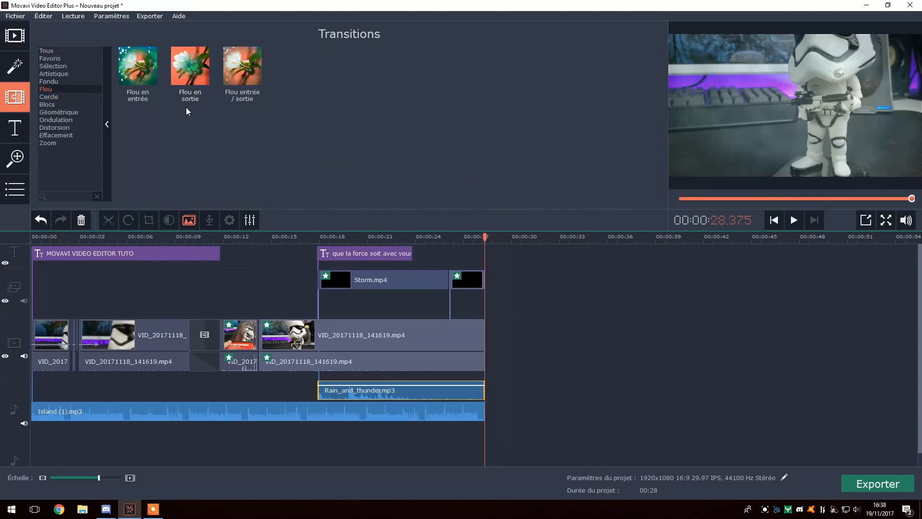
left_click_drag(189, 77, 472, 331)
left_click(448, 241)
key("space")
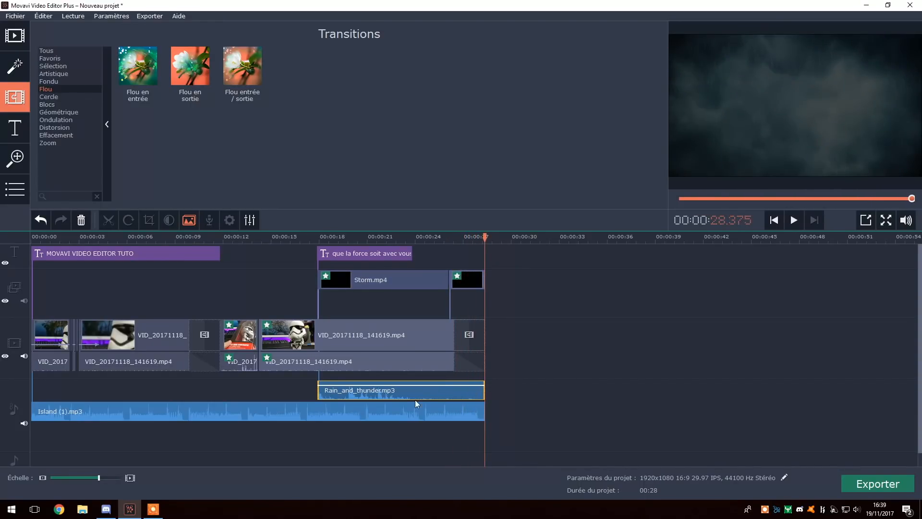
Set a 1.5-second fade-out on the Island (1).mp3 music and return the playhead to the project start
left_click(461, 407)
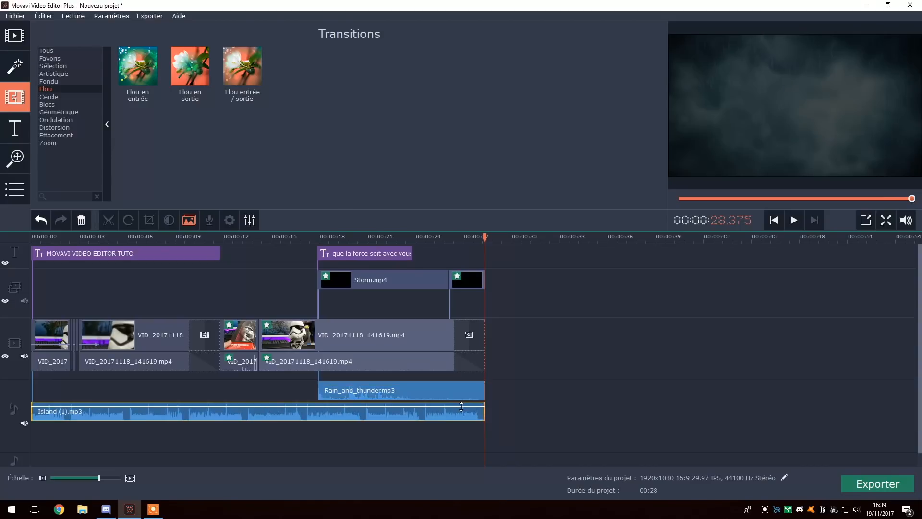
double_click(460, 414)
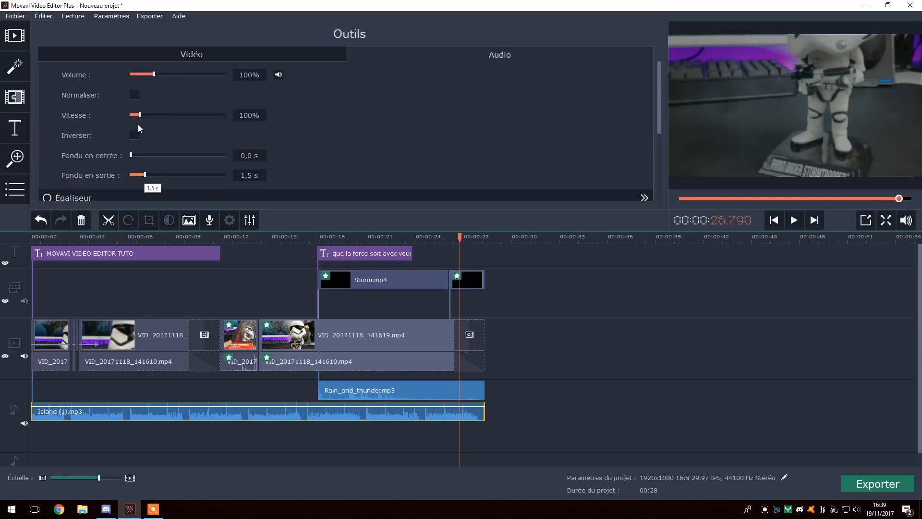
left_click(44, 237)
left_click_drag(45, 237, 25, 276)
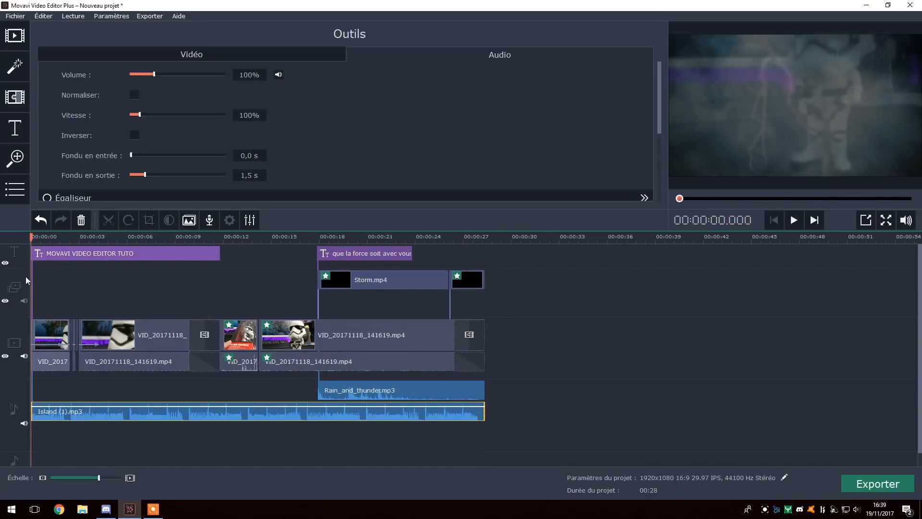
Review the available import media, filters, transitions, title styles, and pan and zoom effects
left_click(20, 55)
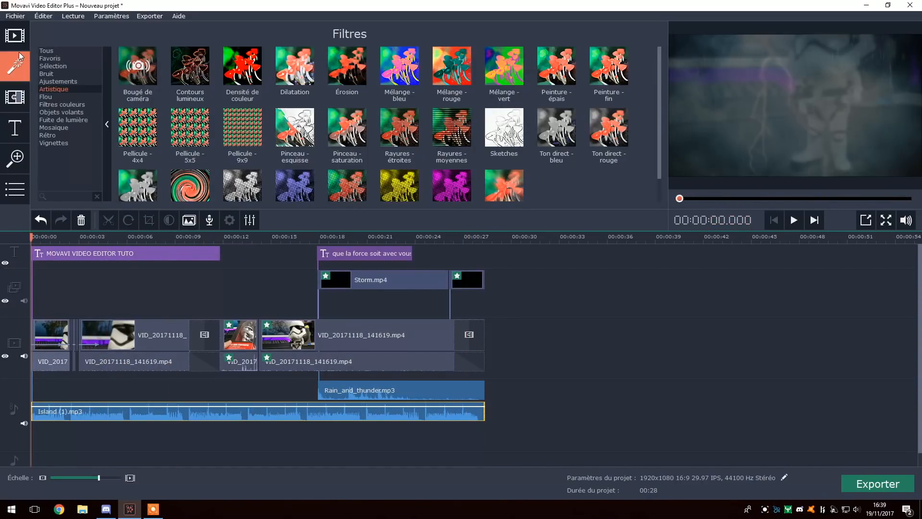
left_click(19, 38)
left_click(20, 63)
left_click(9, 100)
left_click(14, 127)
left_click(15, 157)
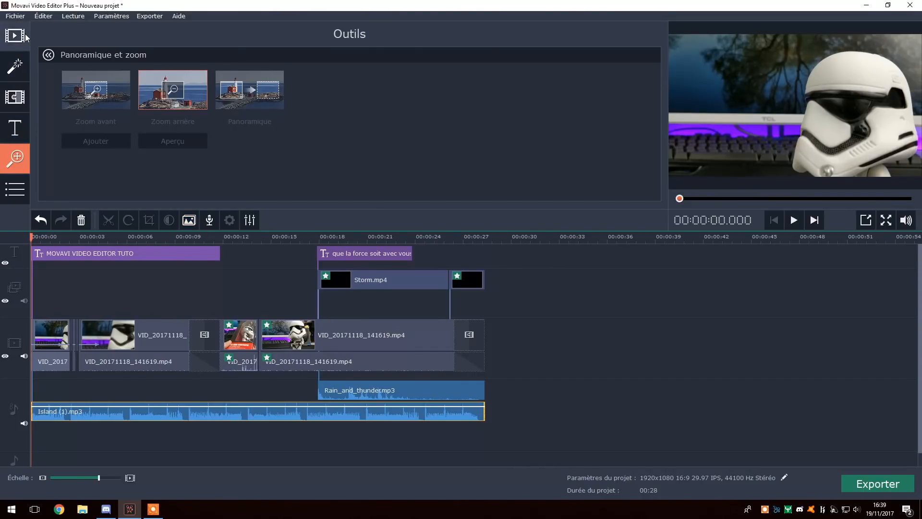
left_click(23, 37)
left_click(21, 96)
left_click(22, 67)
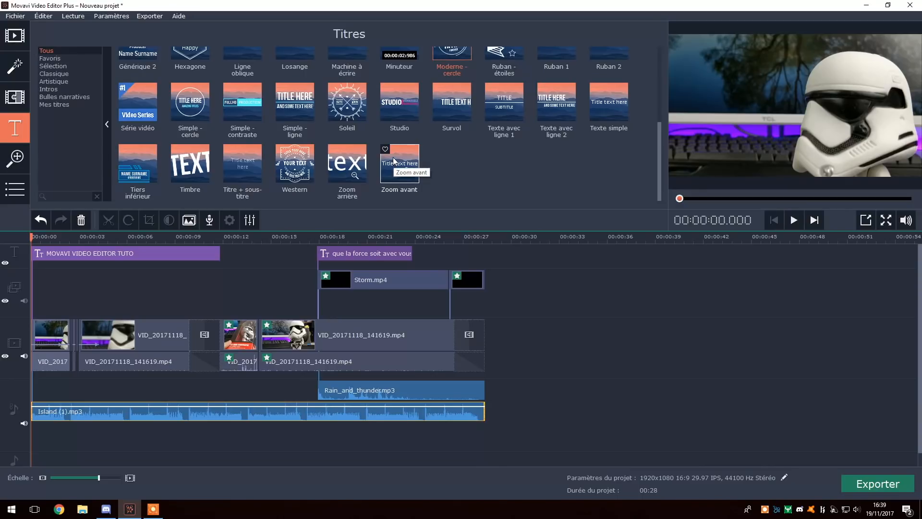
scroll(394, 160, "up", 5)
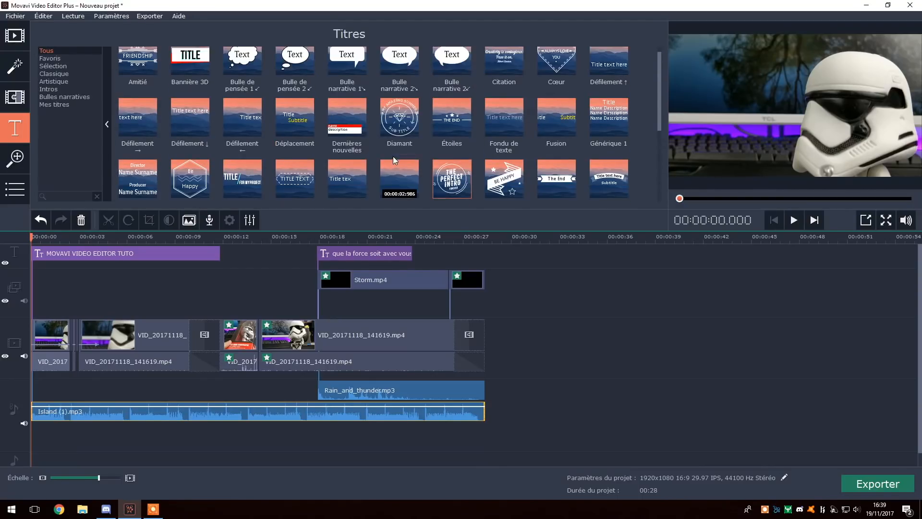
scroll(242, 72, "down", 5)
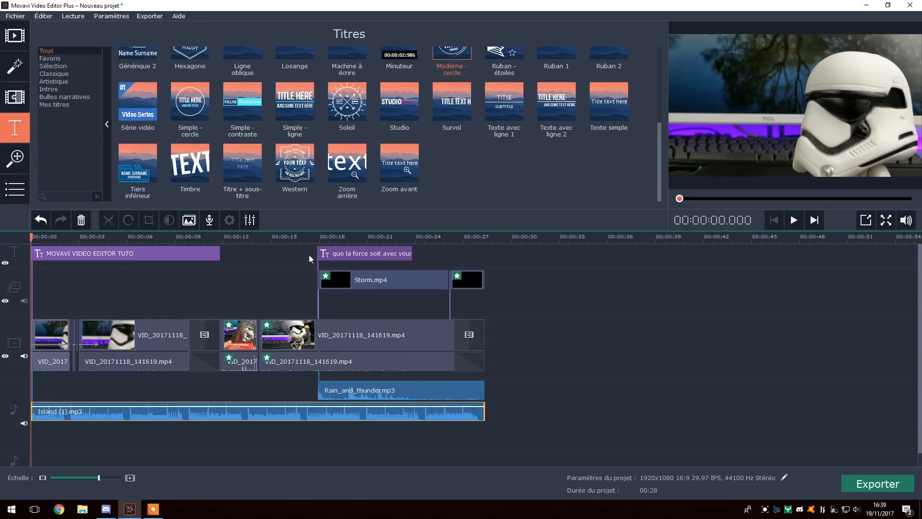
left_click(25, 160)
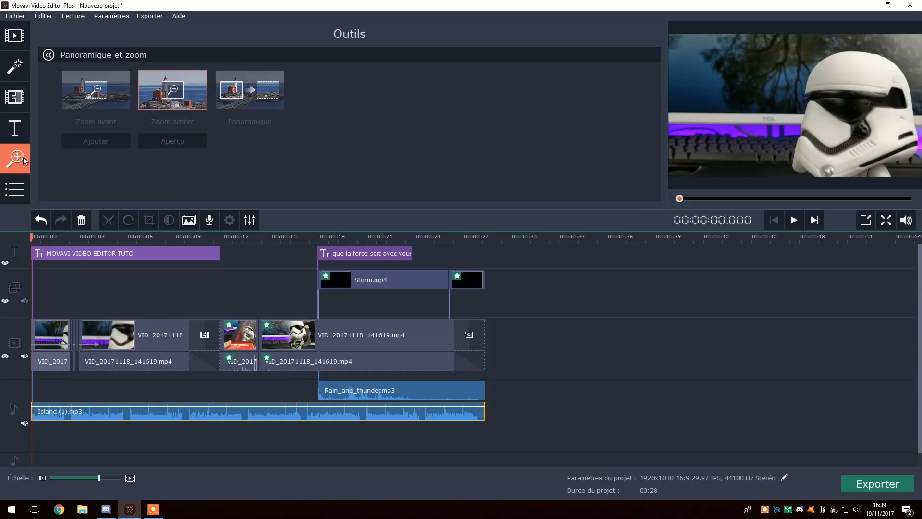
left_click(21, 72)
left_click(21, 99)
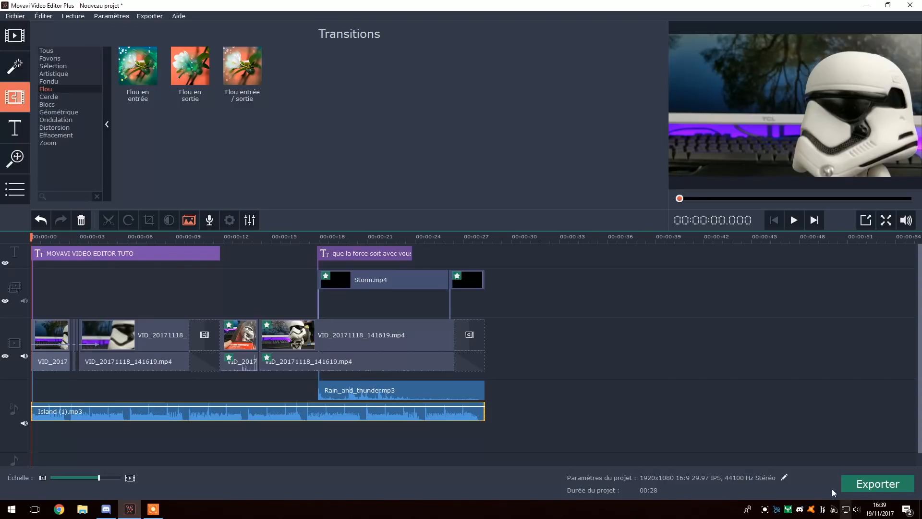
Open the export settings for the project
left_click(864, 487)
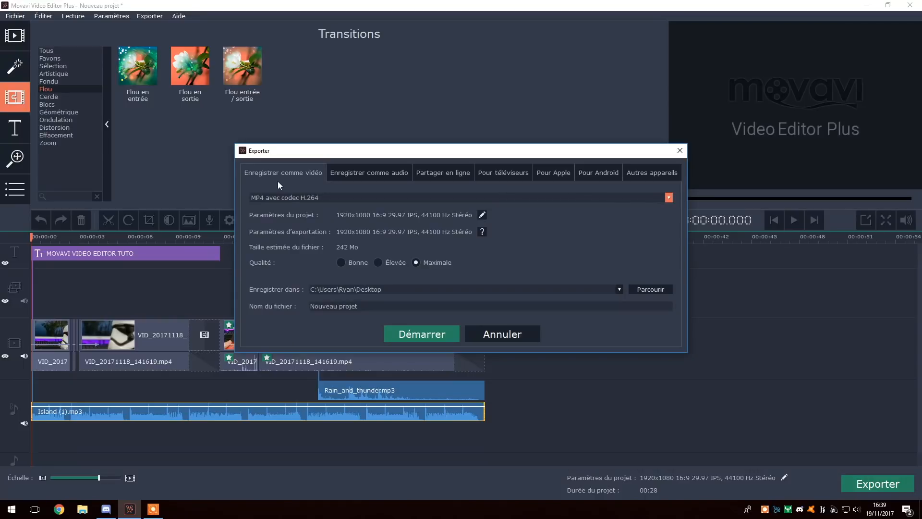